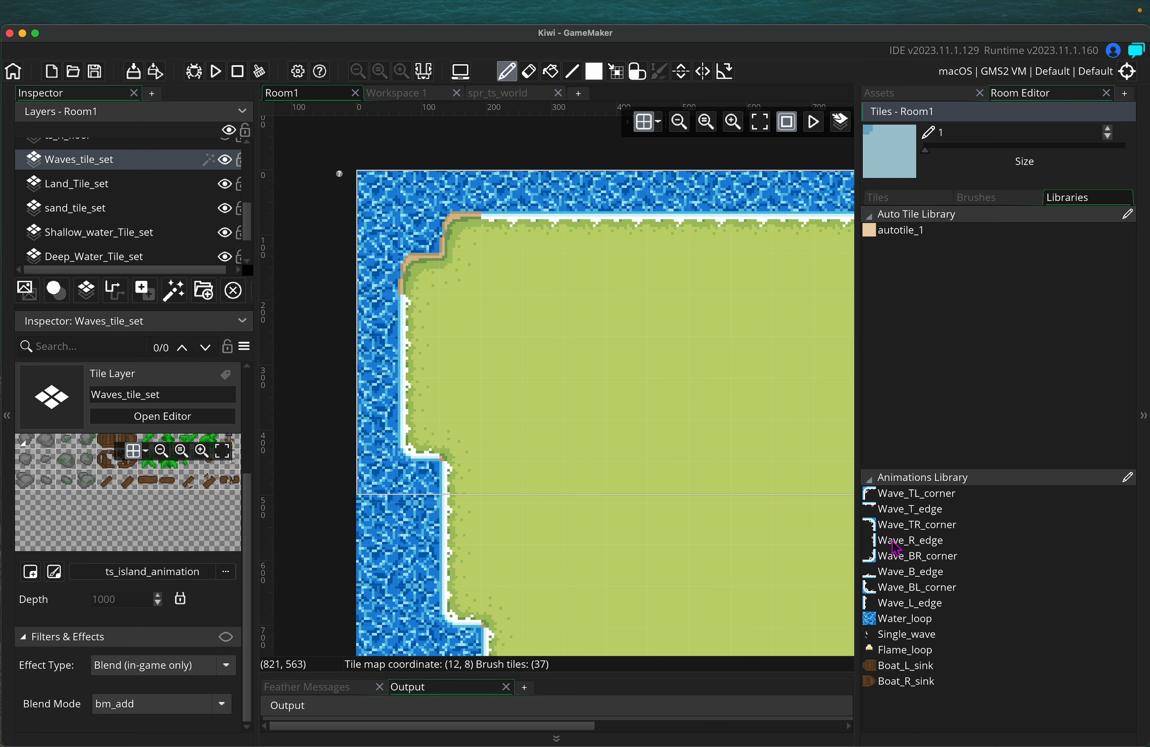
Choose the Wave_B_edge animation as the brush for the island's shoreline on the Waves_tile_set layer.
{"action": "scroll", "coordinate": [572, 387], "scroll_direction": "down", "scroll_amount": 20}
{"action": "scroll", "coordinate": [572, 387], "scroll_direction": "right", "scroll_amount": 20}
{"action": "left_click", "coordinate": [910, 571]}
{"action": "scroll", "coordinate": [672, 400], "scroll_direction": "up", "scroll_amount": 1}
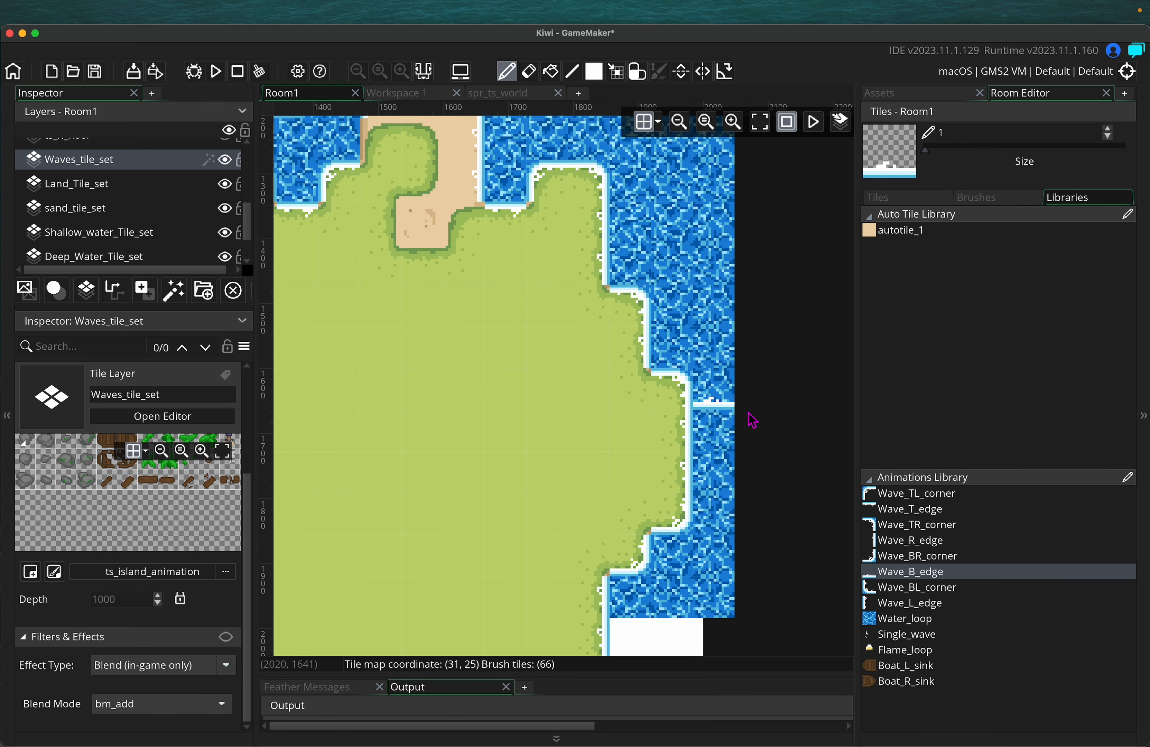
Fill the gap along the top of the hook-shaped sand spit with the Wave_T_edge animation.
{"action": "scroll", "coordinate": [582, 337], "scroll_direction": "up", "scroll_amount": 5}
{"action": "scroll", "coordinate": [582, 337], "scroll_direction": "left", "scroll_amount": 4}
{"action": "scroll", "coordinate": [655, 399], "scroll_direction": "up", "scroll_amount": 5}
{"action": "scroll", "coordinate": [655, 399], "scroll_direction": "left", "scroll_amount": 2}
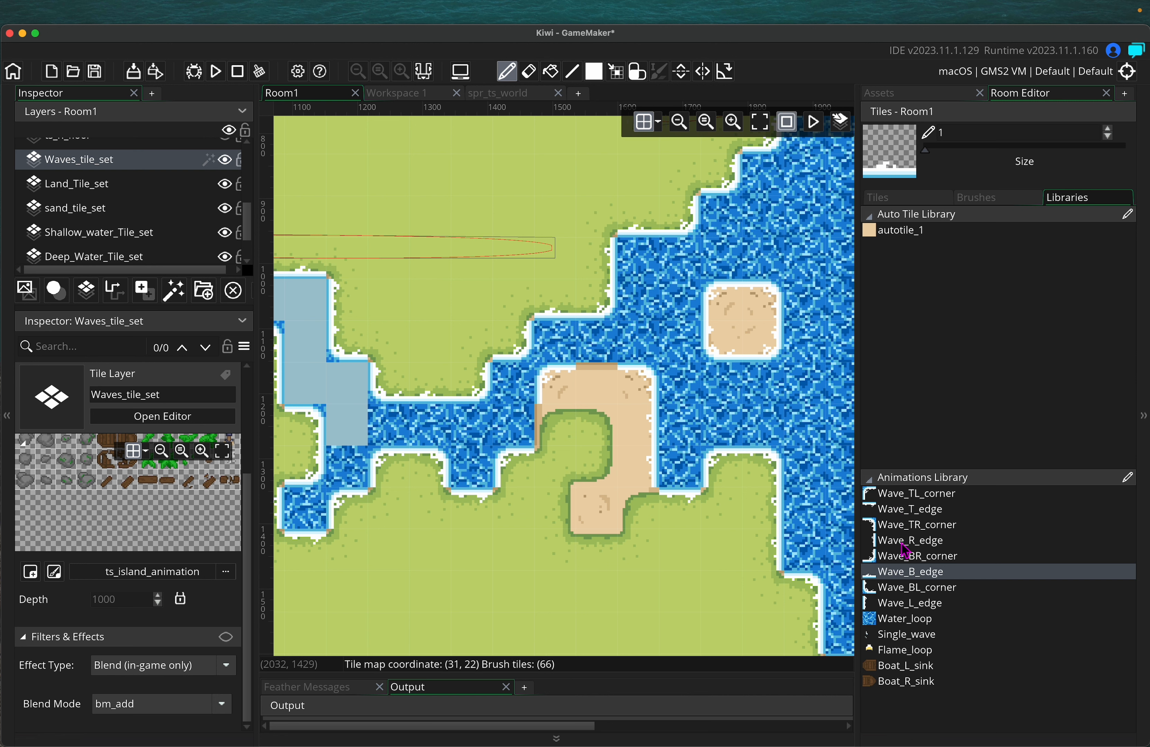
{"action": "left_click", "coordinate": [894, 510]}
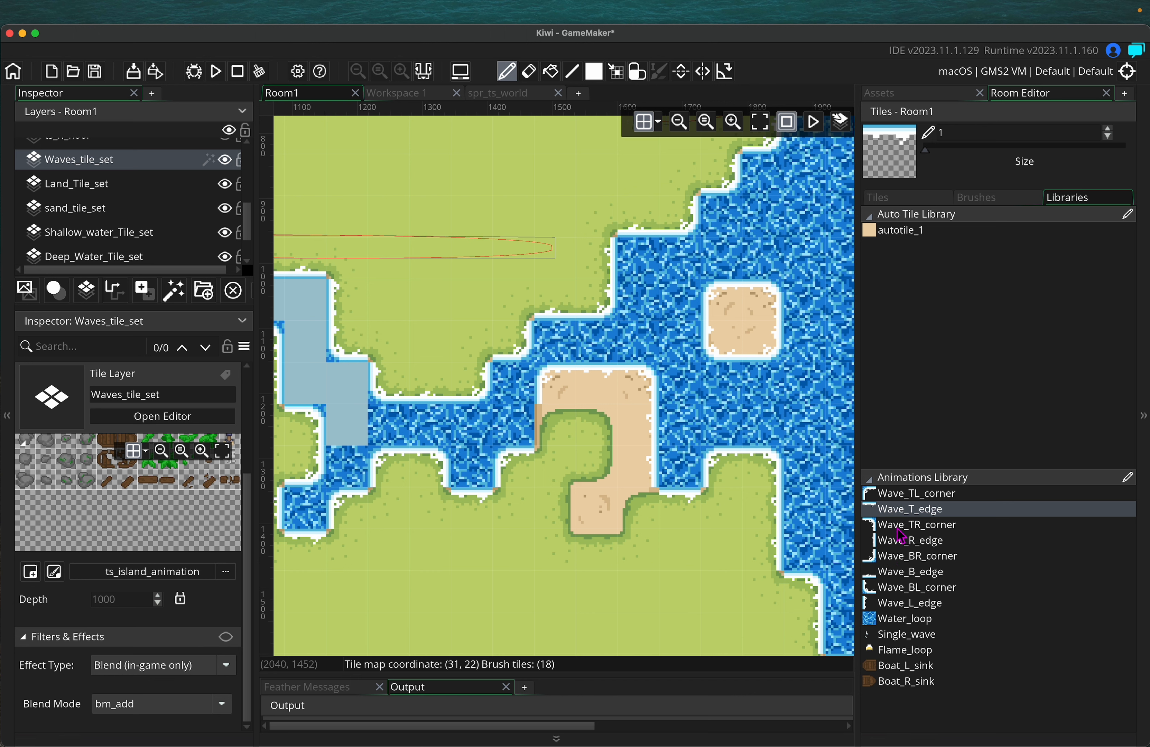
Paint Wave_L_edge tiles on the left sides of the L-shaped sand island in the northeast.
{"action": "left_click", "coordinate": [897, 604]}
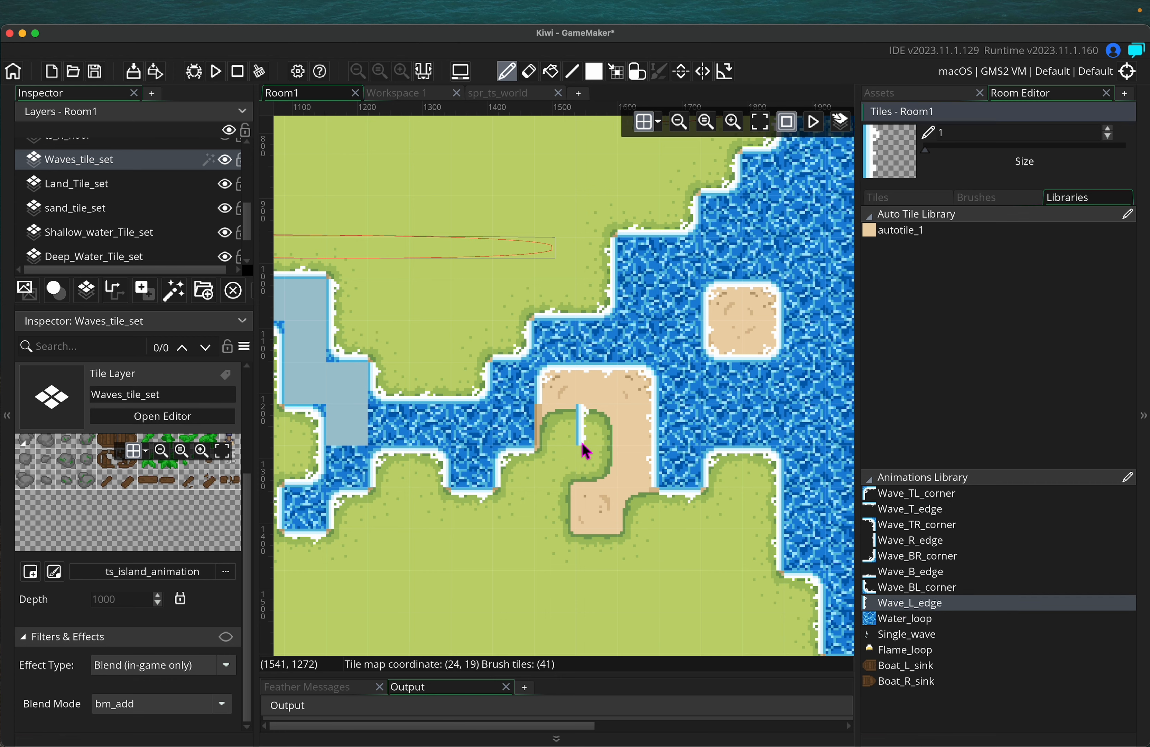
{"action": "middle_click_drag", "start_coordinate": [654, 213], "coordinate": [526, 571]}
{"action": "left_click", "coordinate": [625, 286]}
{"action": "left_click", "coordinate": [539, 204]}
{"action": "middle_click_drag", "start_coordinate": [541, 206], "coordinate": [567, 249]}
Paint Wave_R_edge tiles down the sand island's right side and along the mainland coast facing it.
{"action": "left_click", "coordinate": [896, 540]}
{"action": "left_click_drag", "start_coordinate": [711, 286], "coordinate": [711, 335]}
{"action": "left_click_drag", "start_coordinate": [421, 204], "coordinate": [420, 334]}
Fill the mainland inlet and the sand island's outline with Wave_TR_corner, Wave_T_edge and Wave_BR_corner tiles.
{"action": "left_click", "coordinate": [897, 524]}
{"action": "left_click", "coordinate": [474, 364]}
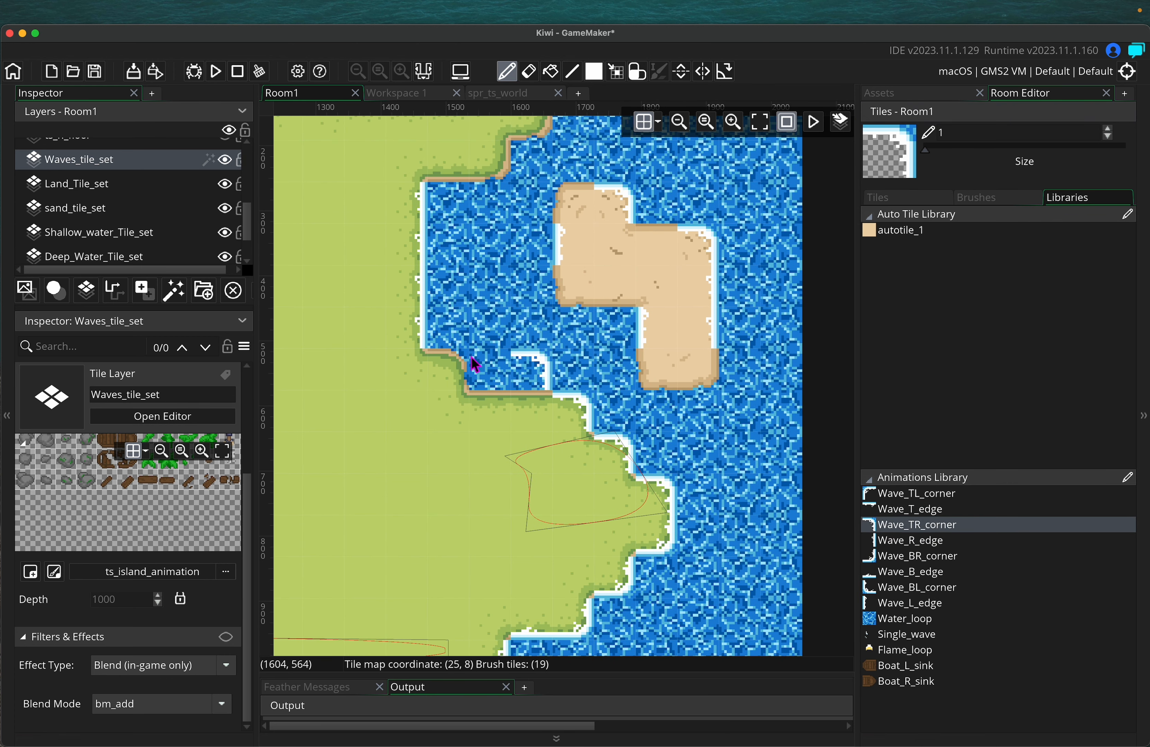
{"action": "left_click", "coordinate": [897, 508]}
{"action": "left_click", "coordinate": [896, 556]}
{"action": "left_click", "coordinate": [705, 374]}
Add Wave_TL_corner tiles to the northeast shoreline and Wave_B_edge tiles along the sand island's underside.
{"action": "middle_click_drag", "start_coordinate": [582, 193], "coordinate": [525, 317]}
{"action": "left_click", "coordinate": [897, 493]}
{"action": "left_click", "coordinate": [898, 576]}
{"action": "left_click_drag", "start_coordinate": [586, 368], "coordinate": [546, 368]}
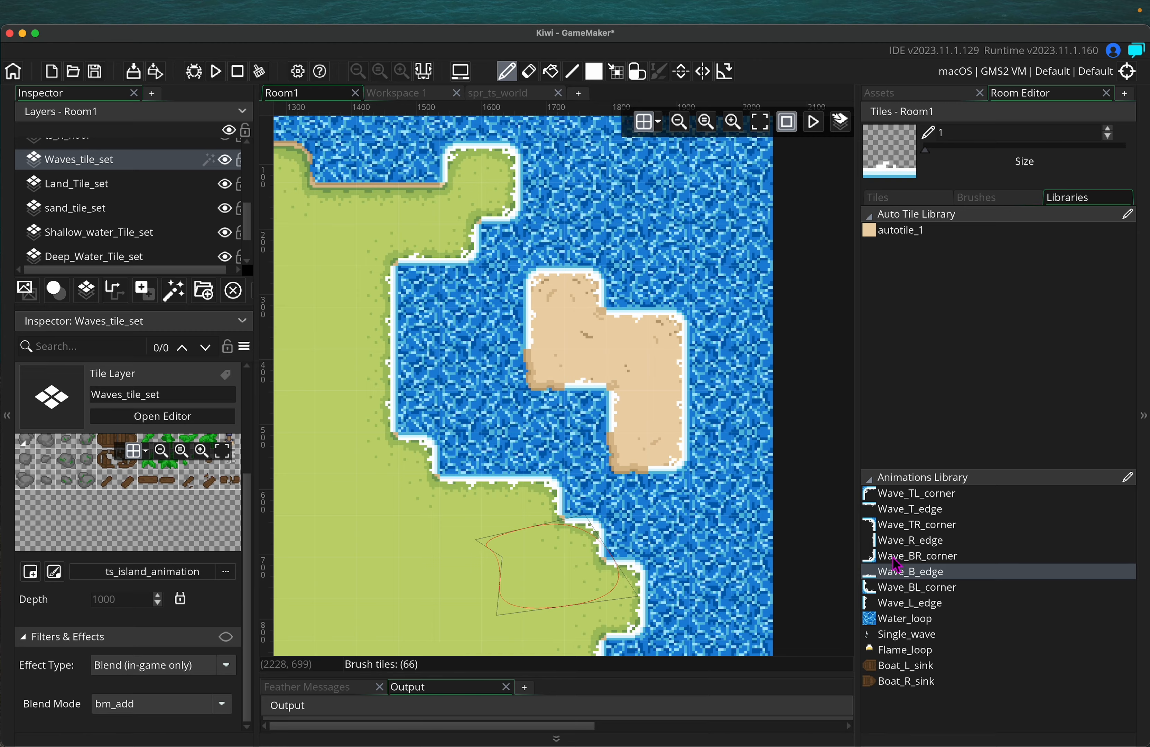
Finish the sand island's lower-left corners with Wave_BL_corner and the northern coast with Wave_TL_corner and Wave_T_edge tiles.
{"action": "left_click", "coordinate": [899, 586]}
{"action": "left_click", "coordinate": [899, 492]}
{"action": "middle_click_drag", "start_coordinate": [513, 431], "coordinate": [908, 552]}
{"action": "left_click", "coordinate": [899, 509]}
{"action": "mouse_move", "coordinate": [752, 541]}
{"action": "middle_mouse_down"}
{"action": "mouse_move", "coordinate": [470, 411]}
{"action": "mouse_move", "coordinate": [595, 306]}
{"action": "mouse_move", "coordinate": [529, 444]}
{"action": "middle_mouse_up"}
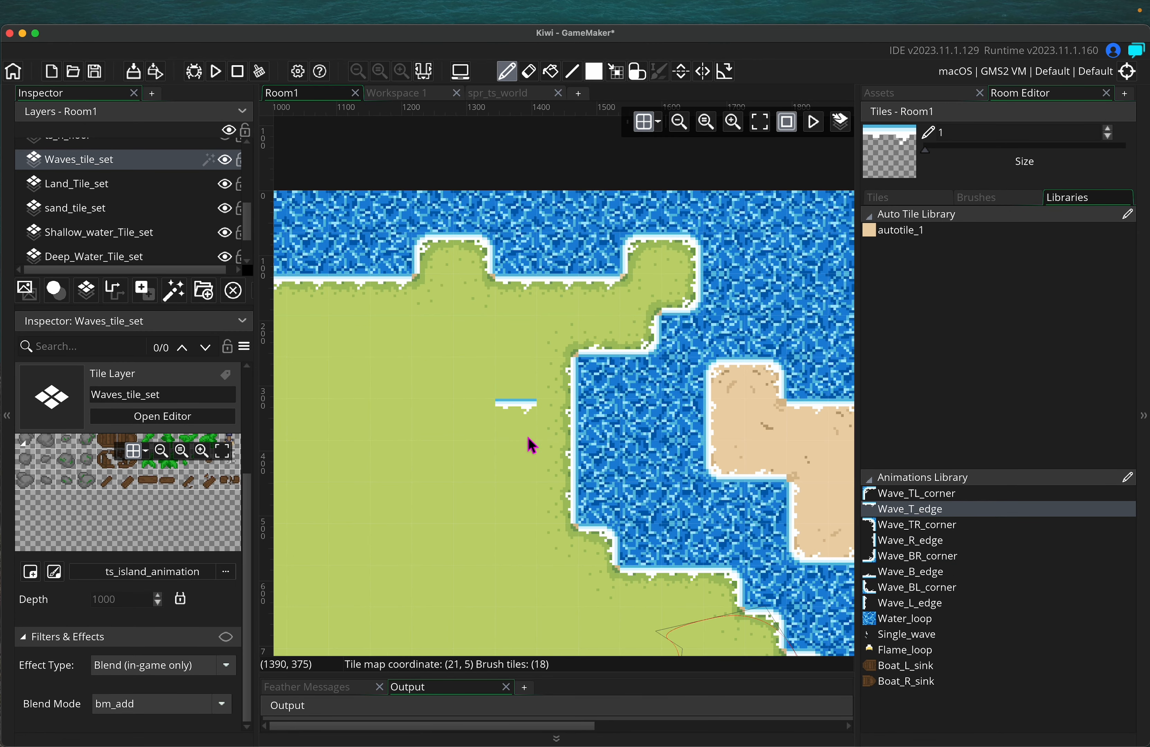
Inspect the northern, western and central coastlines for missing wave tiles.
{"action": "scroll", "coordinate": [529, 444], "scroll_direction": "down", "scroll_amount": 4}
{"action": "middle_click_drag", "start_coordinate": [330, 436], "coordinate": [491, 316]}
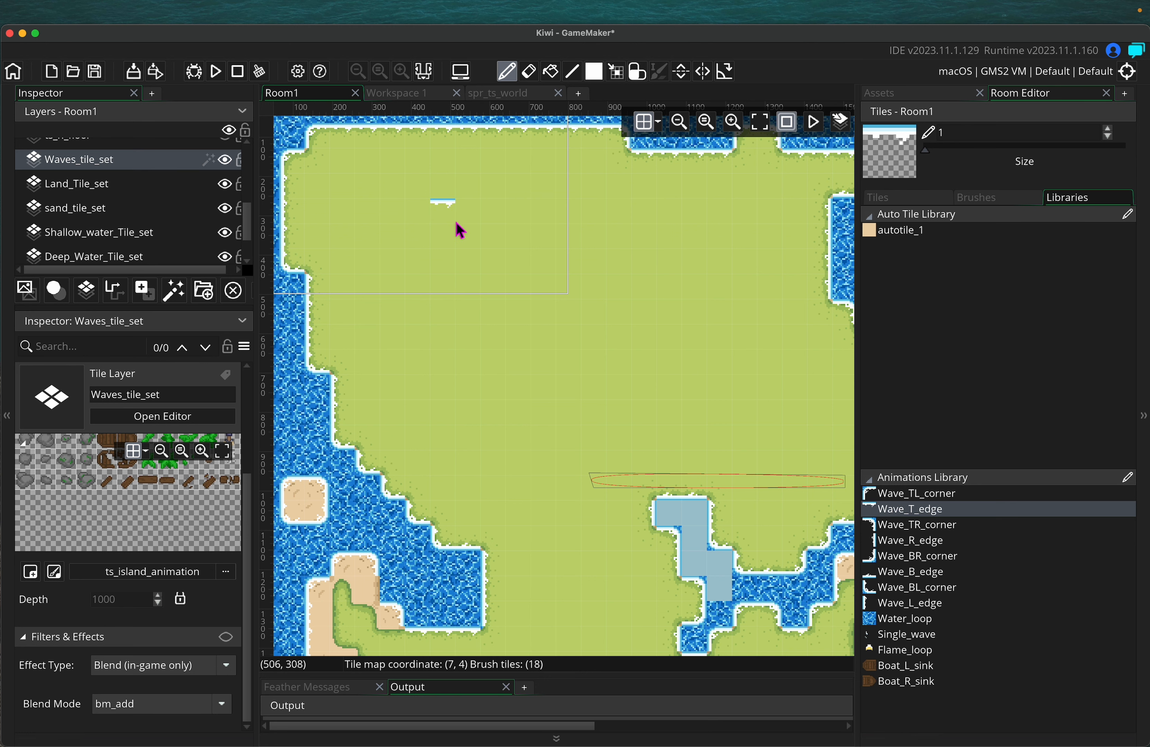
{"action": "middle_click_drag", "start_coordinate": [624, 419], "coordinate": [543, 379]}
{"action": "middle_click_drag", "start_coordinate": [507, 440], "coordinate": [582, 430]}
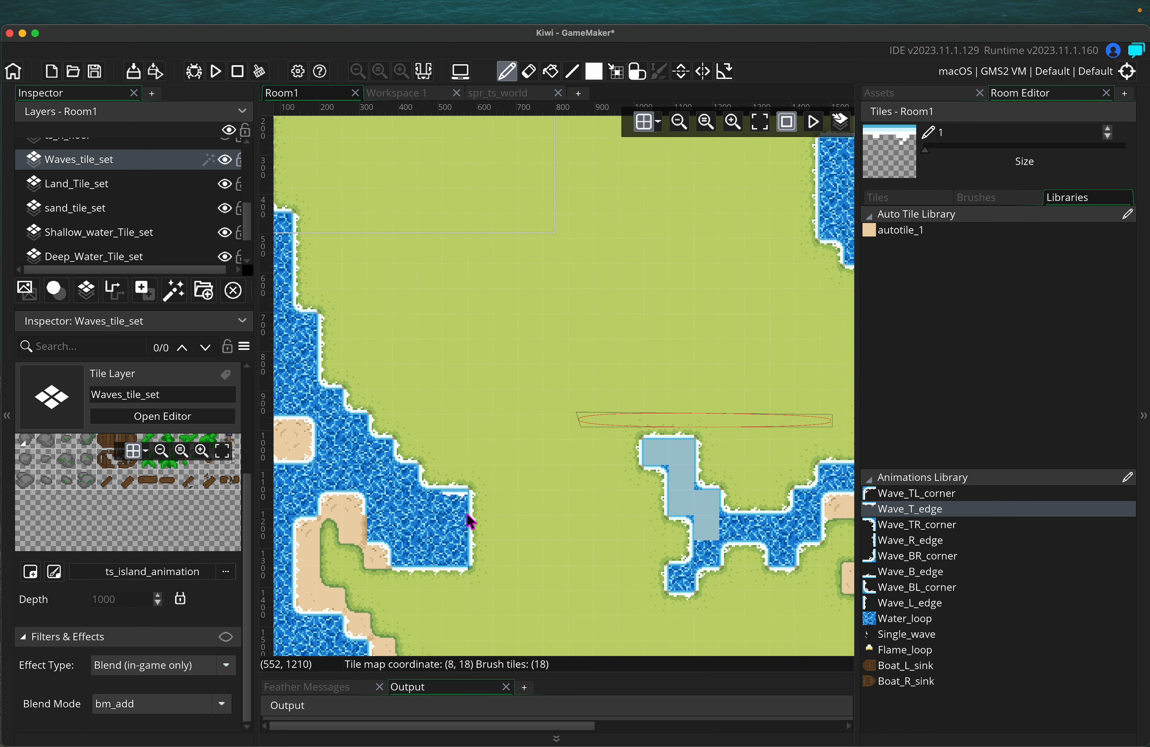
{"action": "middle_click_drag", "start_coordinate": [467, 511], "coordinate": [535, 473]}
{"action": "left_click", "coordinate": [889, 542]}
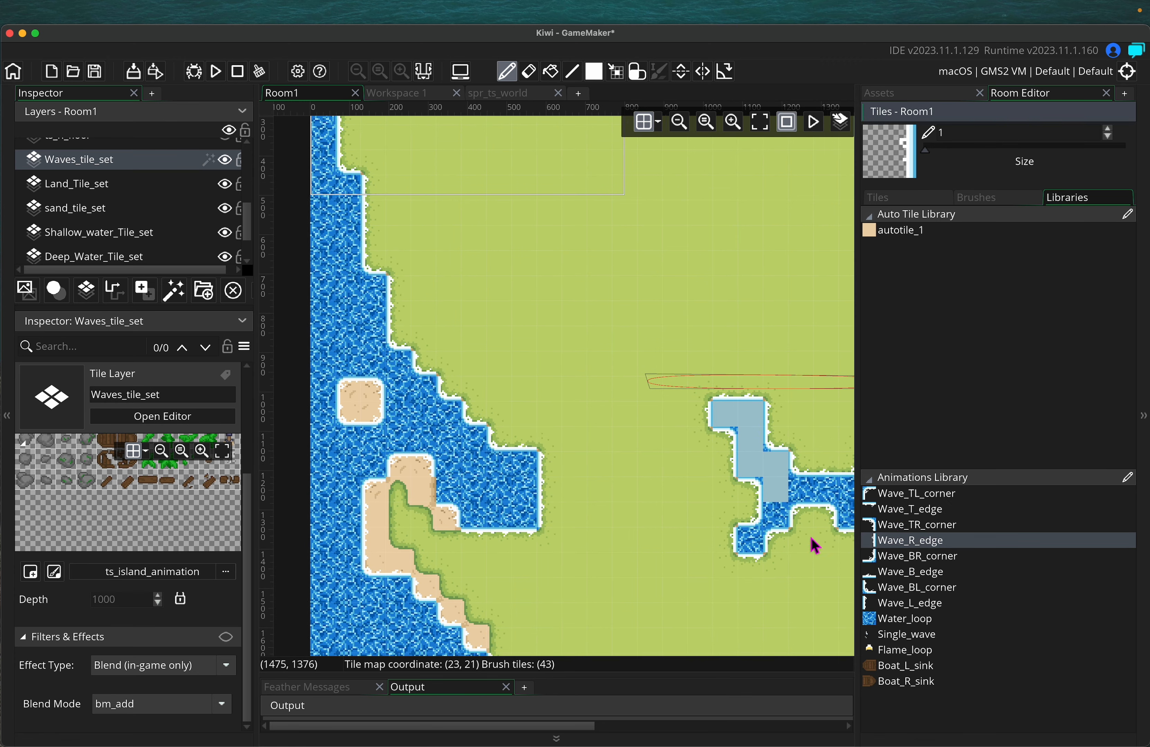
{"action": "mouse_move", "coordinate": [647, 490]}
{"action": "middle_mouse_down"}
{"action": "mouse_move", "coordinate": [480, 392]}
{"action": "mouse_move", "coordinate": [467, 449]}
{"action": "middle_mouse_up"}
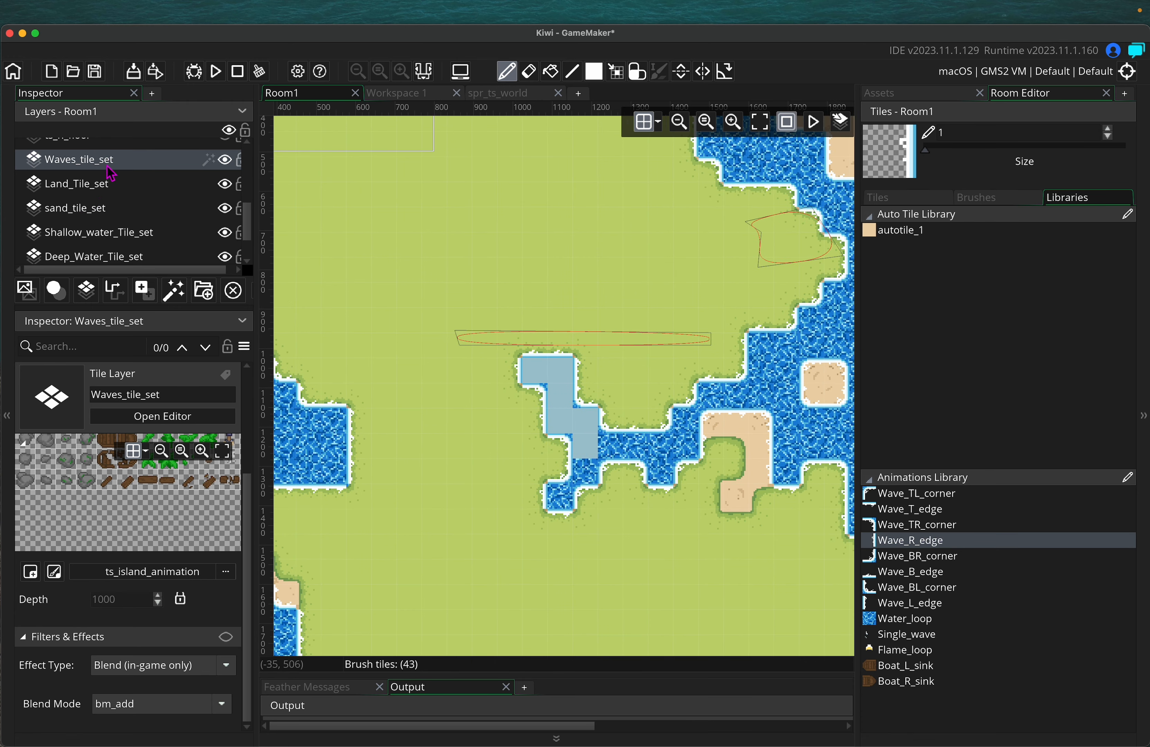
Make Shallow_water_Tile_set the active layer.
{"action": "scroll", "coordinate": [106, 188], "scroll_direction": "up", "scroll_amount": 1}
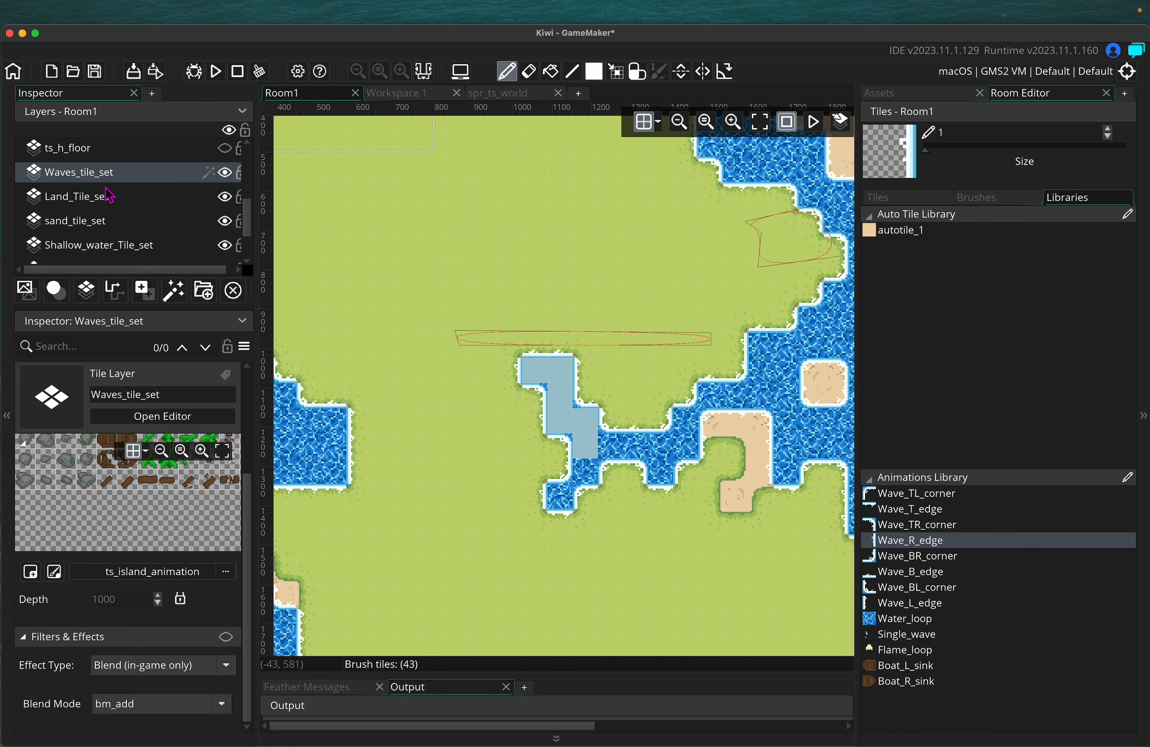
{"action": "left_click", "coordinate": [93, 246]}
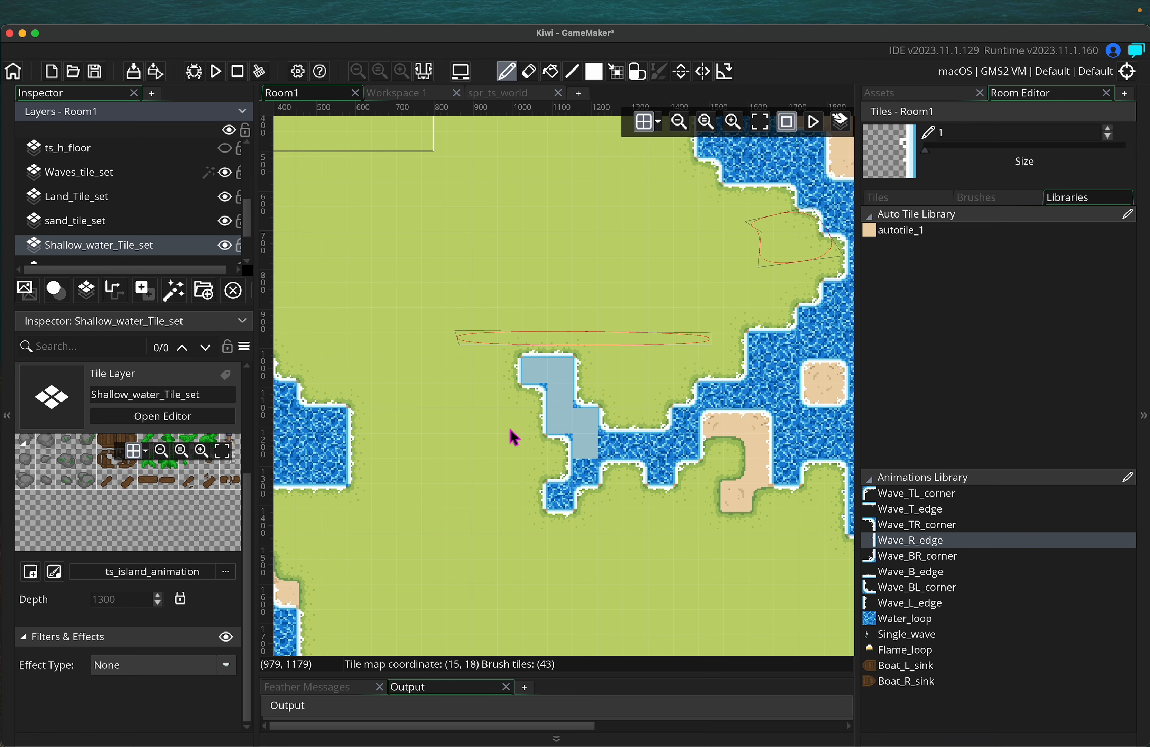
Review the whole island map and its surrounding water areas.
{"action": "scroll", "coordinate": [514, 436], "scroll_direction": "up", "scroll_amount": 5}
{"action": "scroll", "coordinate": [514, 436], "scroll_direction": "left", "scroll_amount": 2}
{"action": "scroll", "coordinate": [512, 430], "scroll_direction": "down", "scroll_amount": 5}
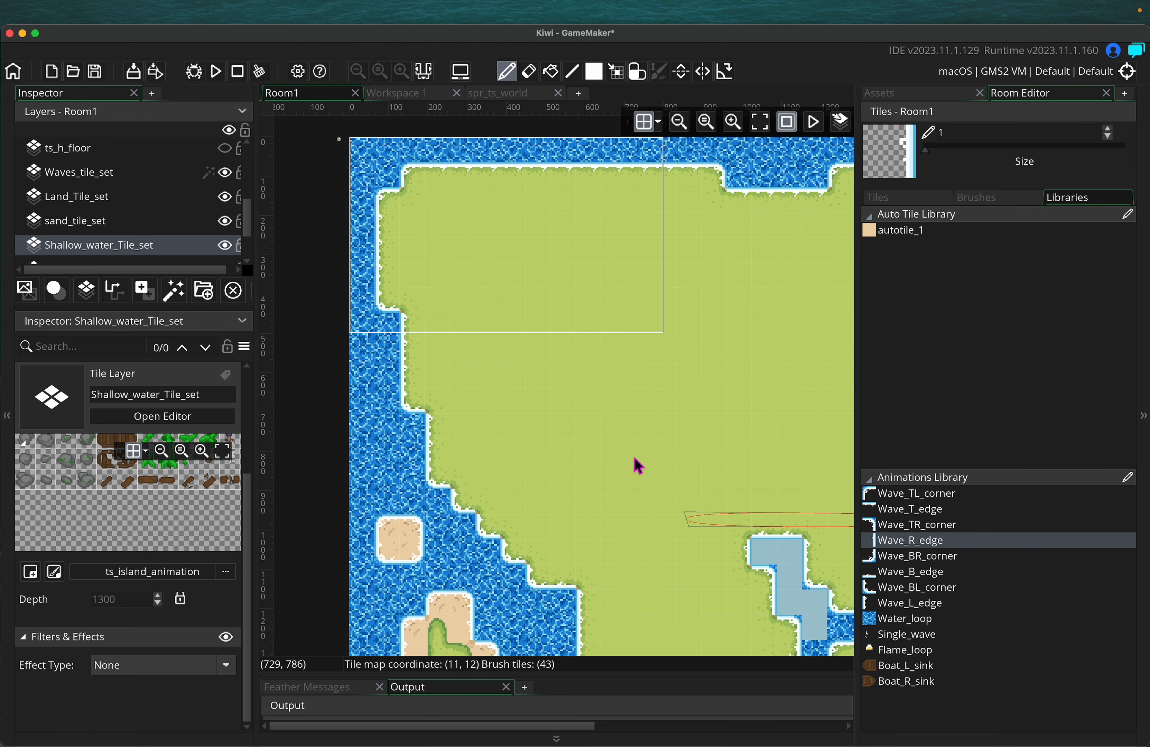
{"action": "scroll", "coordinate": [562, 426], "scroll_direction": "left", "scroll_amount": 1}
{"action": "scroll", "coordinate": [557, 422], "scroll_direction": "down", "scroll_amount": 5}
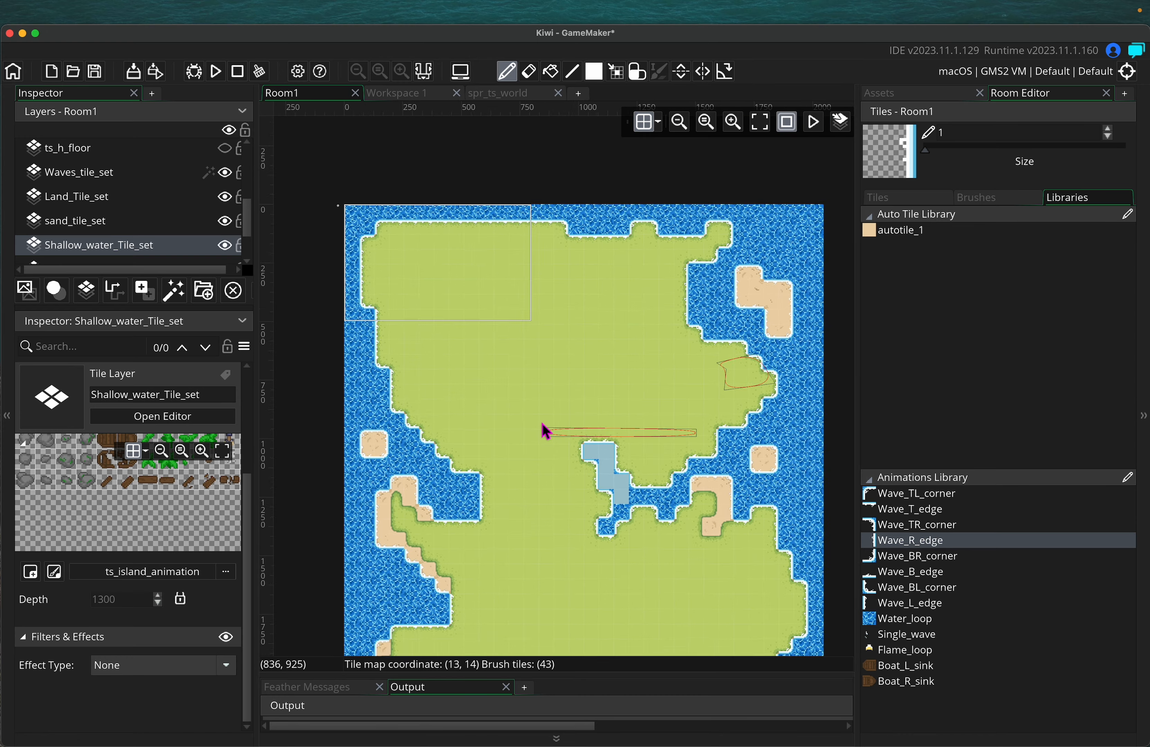
{"action": "scroll", "coordinate": [545, 430], "scroll_direction": "up", "scroll_amount": 3}
{"action": "scroll", "coordinate": [546, 429], "scroll_direction": "up", "scroll_amount": 2}
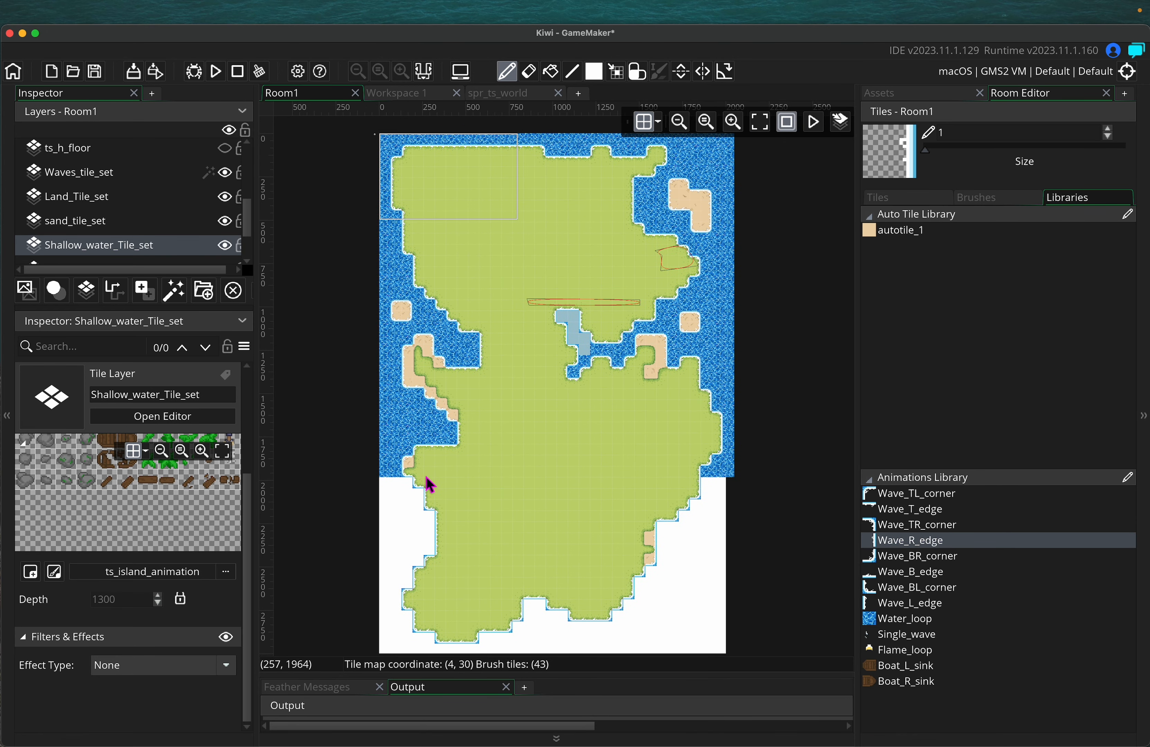
{"action": "scroll", "coordinate": [531, 497], "scroll_direction": "up", "scroll_amount": 1}
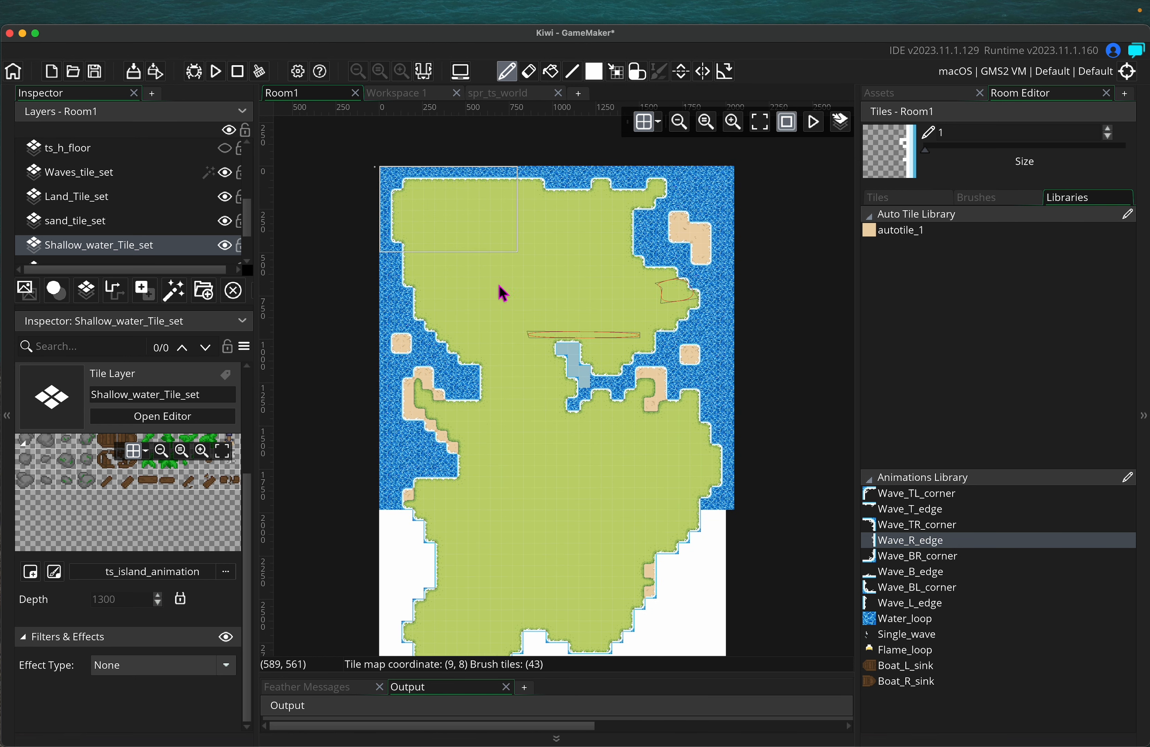
{"action": "scroll", "coordinate": [521, 314], "scroll_direction": "down", "scroll_amount": 2}
{"action": "scroll", "coordinate": [518, 311], "scroll_direction": "up", "scroll_amount": 3}
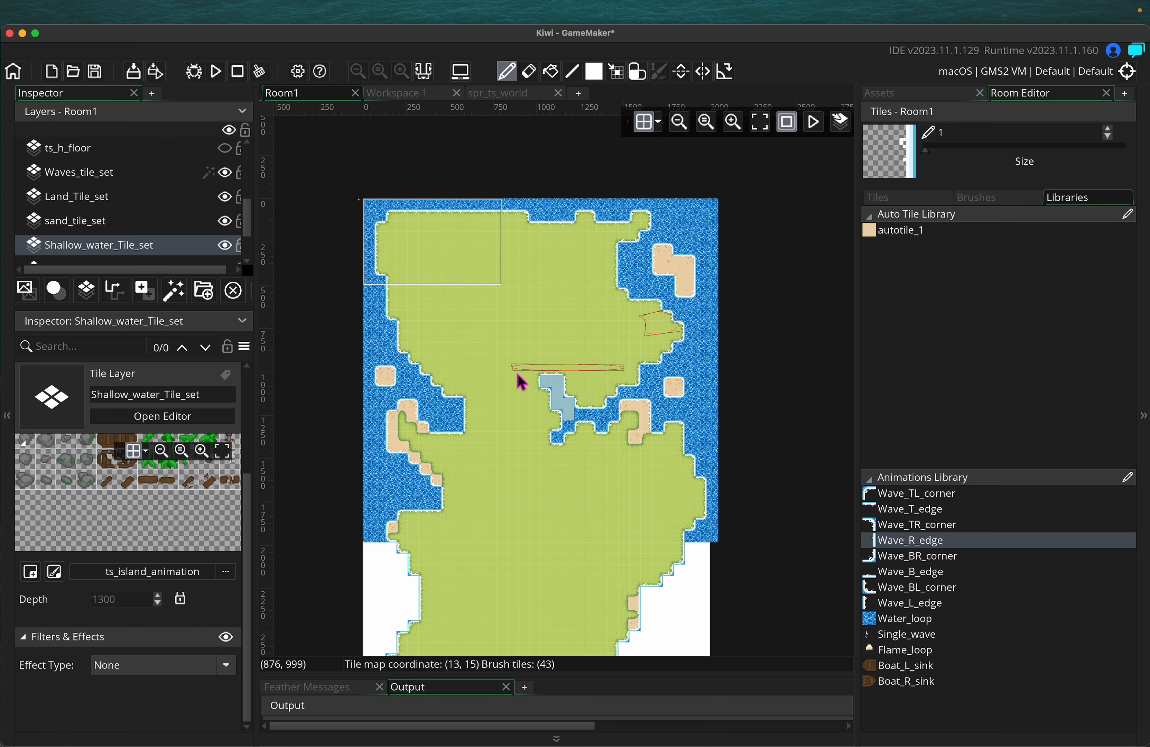
{"action": "scroll", "coordinate": [521, 380], "scroll_direction": "down", "scroll_amount": 1}
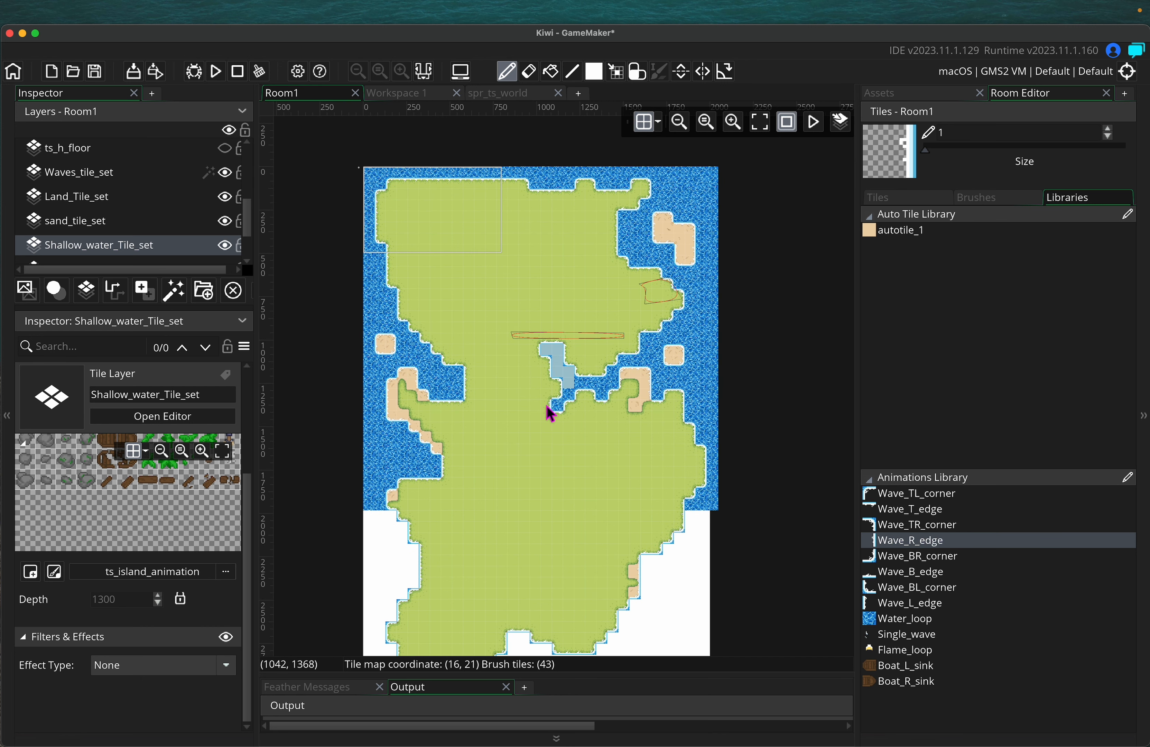
{"action": "mouse_move", "coordinate": [907, 7]}
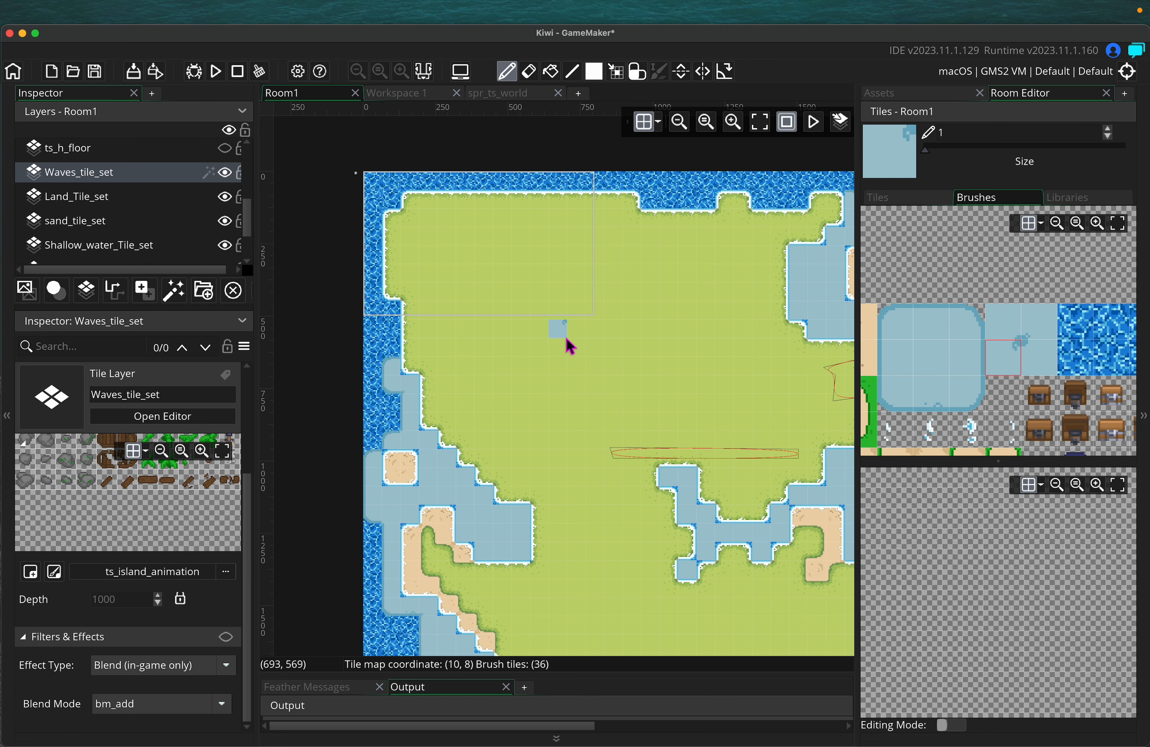
Examine the shallow water along the northwest coast and browse the tile set's water and wave brushes.
{"action": "scroll", "coordinate": [566, 338], "scroll_direction": "down", "scroll_amount": 2}
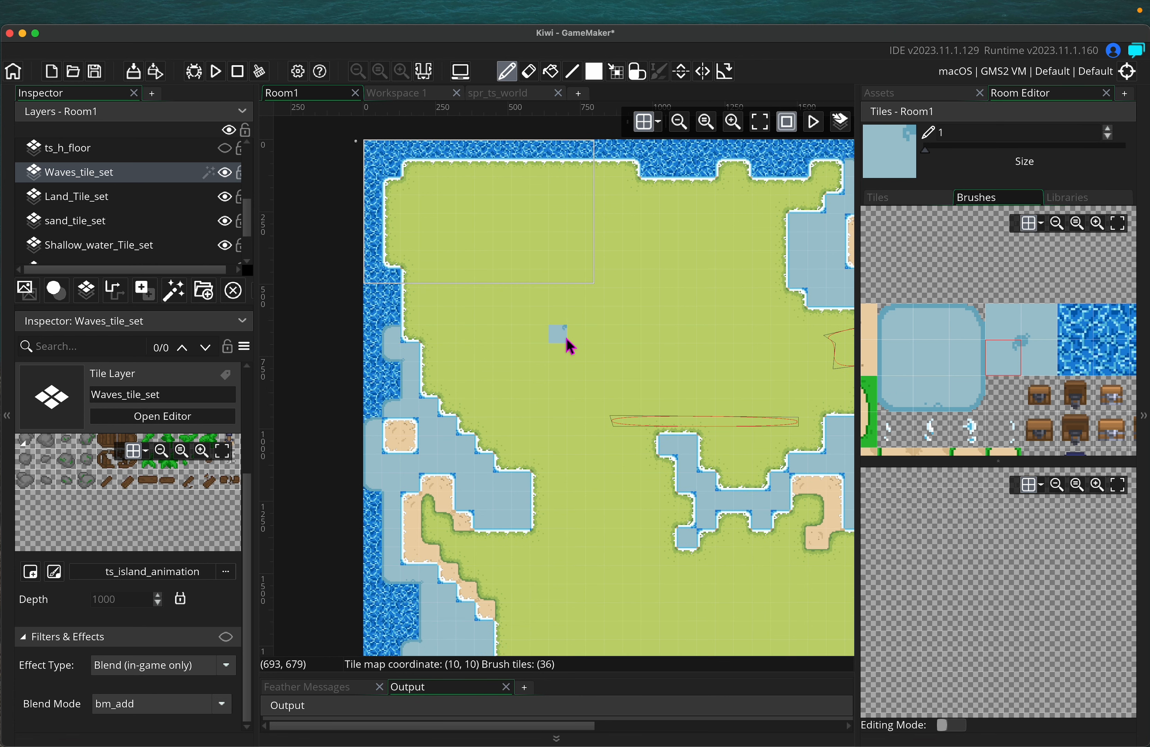
{"action": "scroll", "coordinate": [426, 269], "scroll_direction": "up", "scroll_amount": 4, "text": "super"}
{"action": "scroll", "coordinate": [430, 277], "scroll_direction": "up", "scroll_amount": 5}
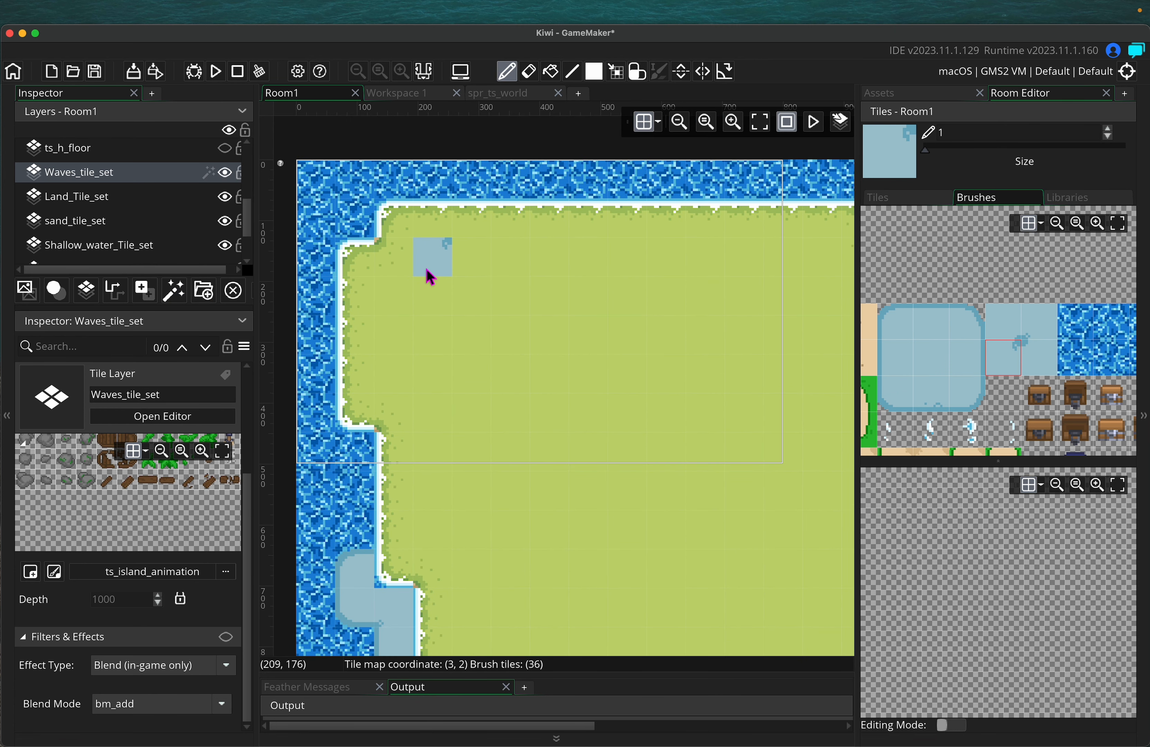
{"action": "scroll", "coordinate": [403, 311], "scroll_direction": "left", "scroll_amount": 1}
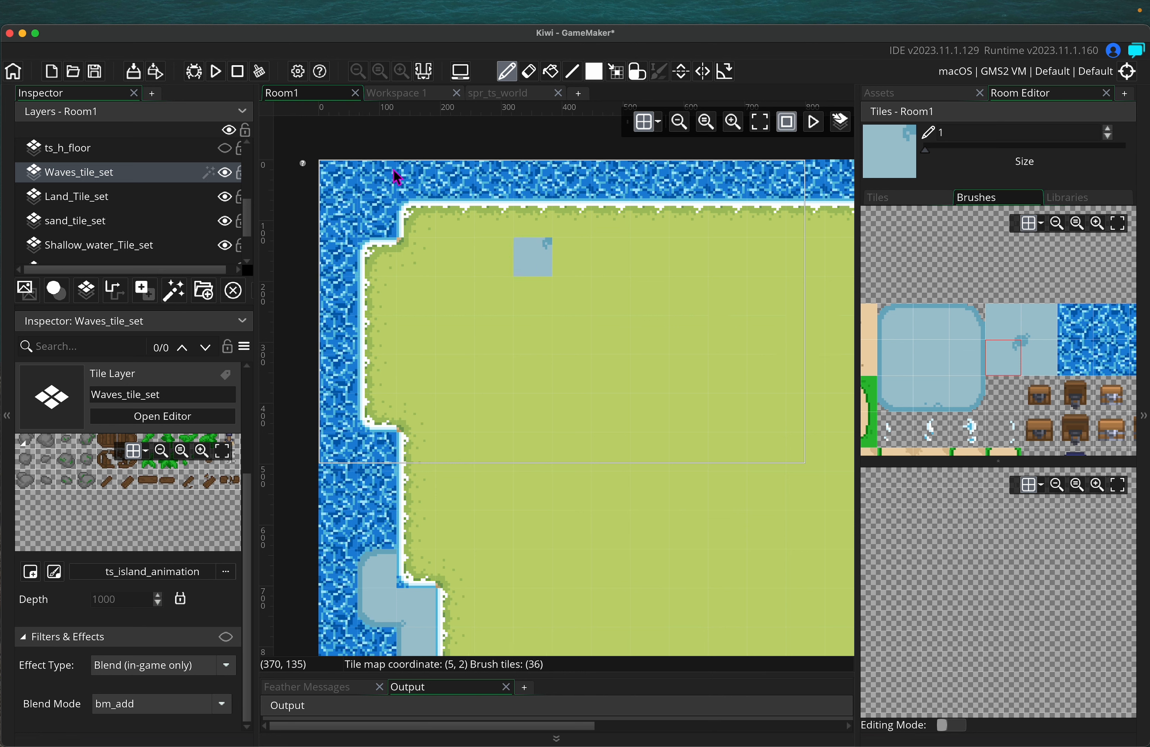
{"action": "scroll", "coordinate": [1019, 351], "scroll_direction": "down", "scroll_amount": 3}
{"action": "scroll", "coordinate": [1019, 351], "scroll_direction": "right", "scroll_amount": 2}
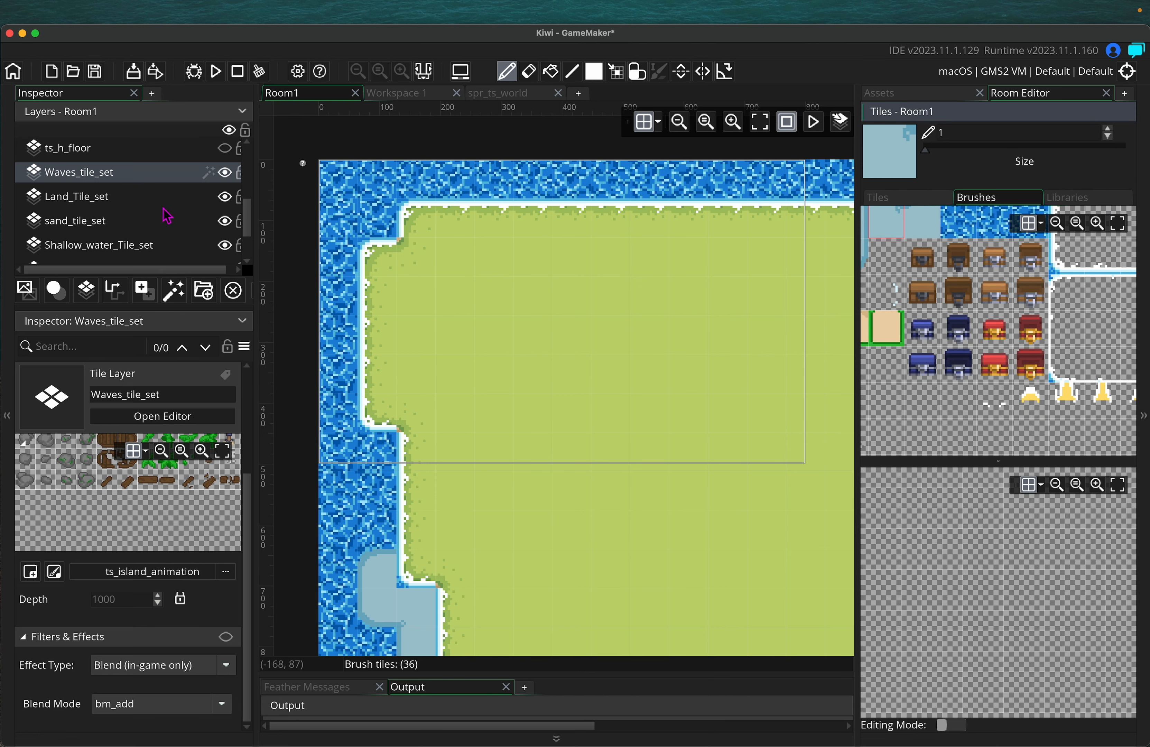
{"action": "scroll", "coordinate": [915, 383], "scroll_direction": "right", "scroll_amount": 3}
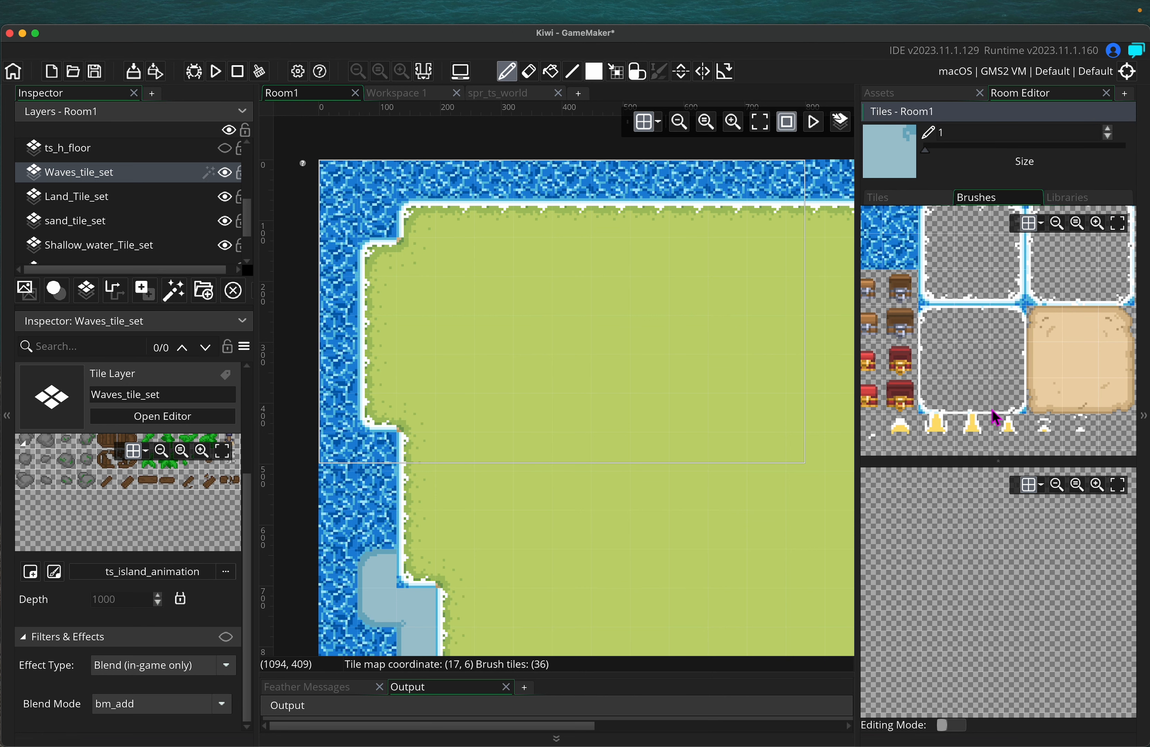
{"action": "scroll", "coordinate": [983, 418], "scroll_direction": "right", "scroll_amount": 2}
{"action": "scroll", "coordinate": [1016, 390], "scroll_direction": "down", "scroll_amount": 1}
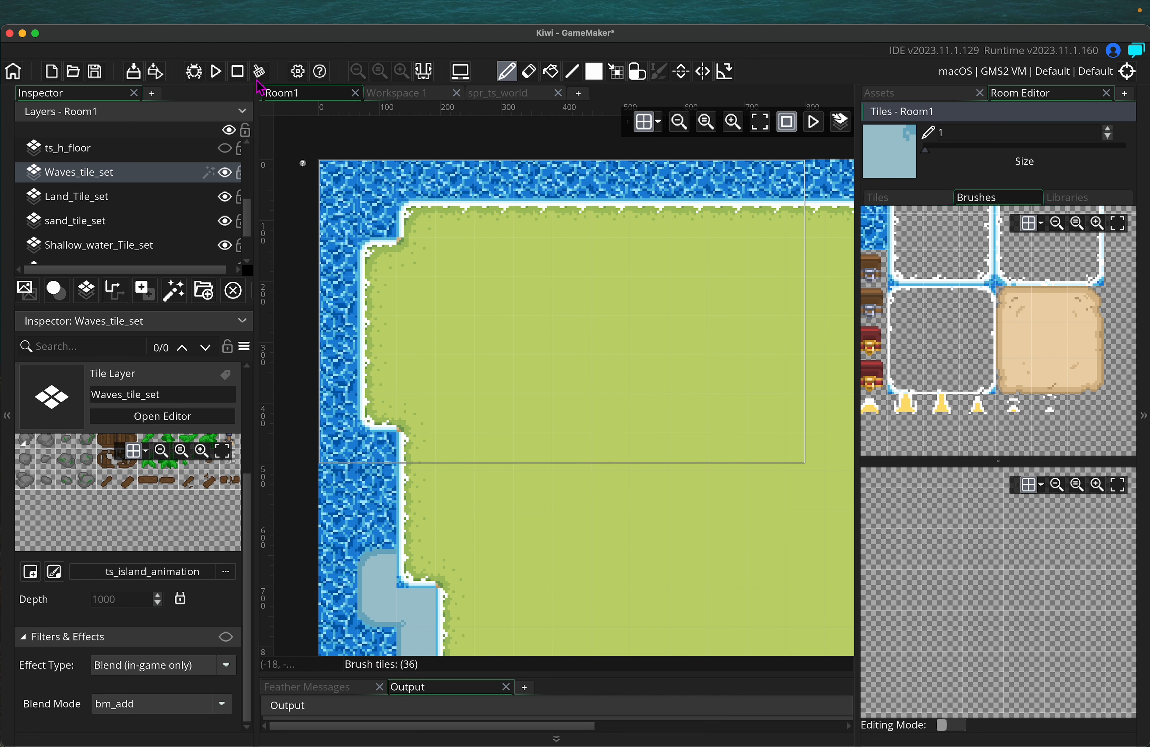
Run the game to preview the animated shoreline, and close the game window.
{"action": "left_click", "coordinate": [215, 71]}
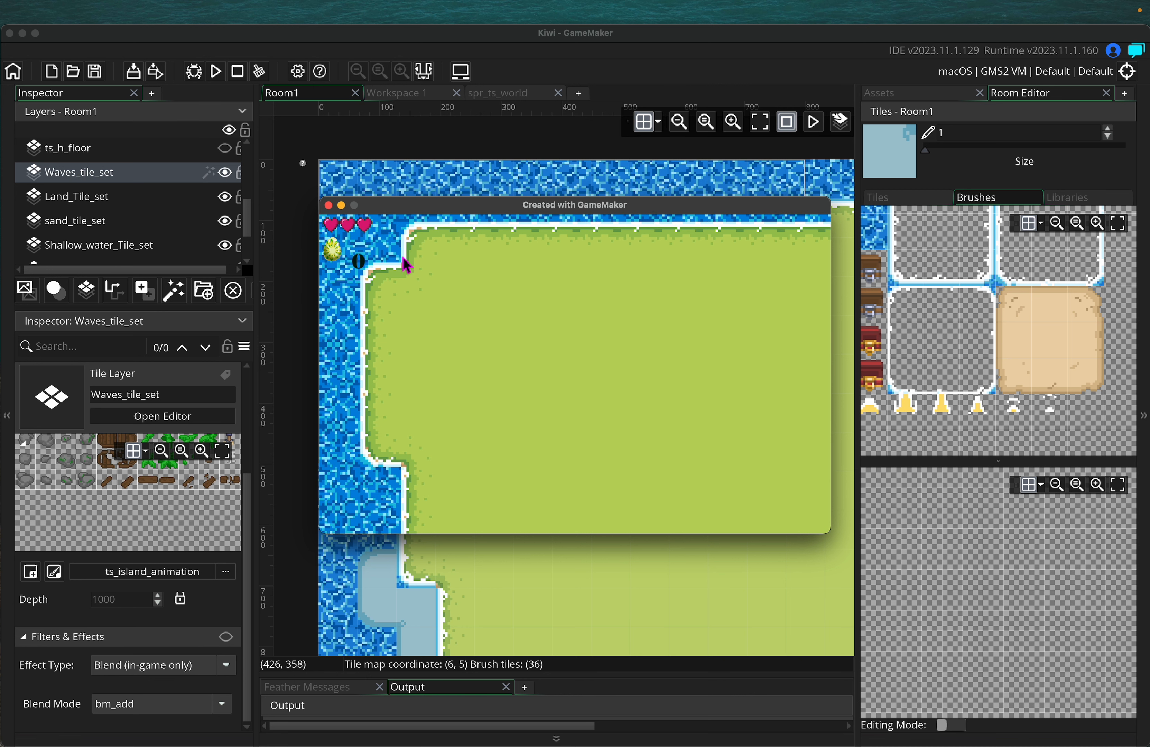
{"action": "left_click", "coordinate": [328, 205]}
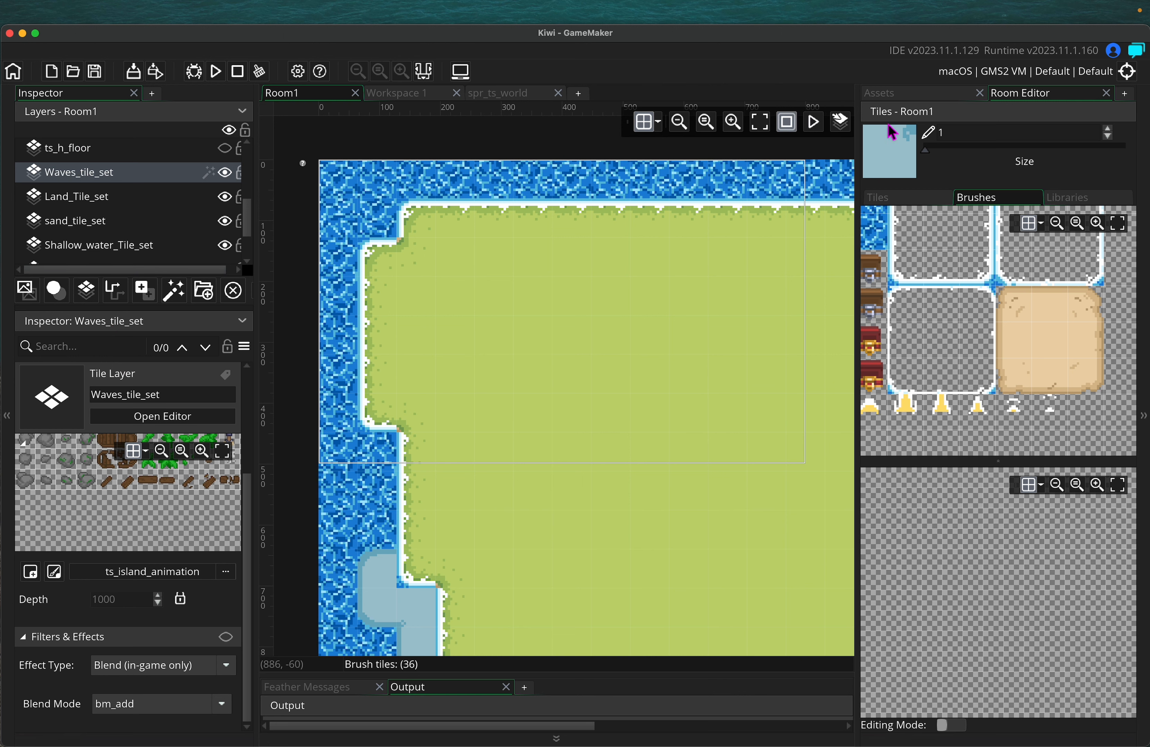
Open Room1 from the project's assets and disable Enable Viewports in its viewport and camera settings.
{"action": "left_click", "coordinate": [878, 92]}
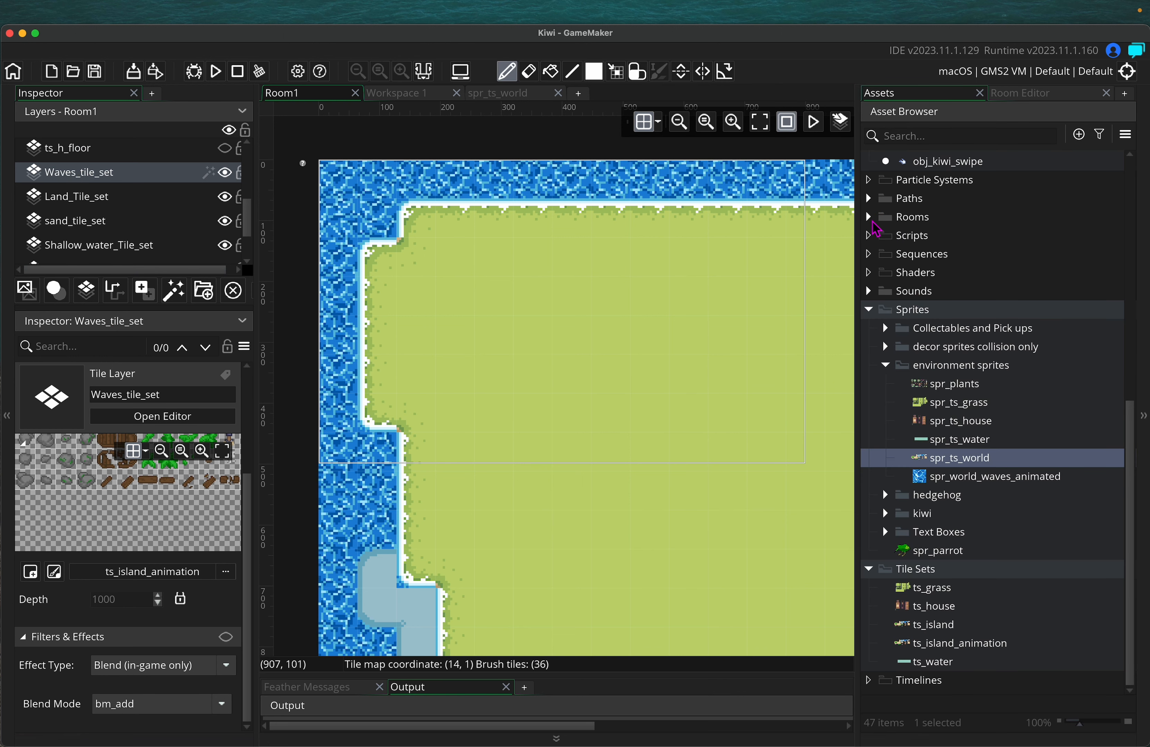
{"action": "left_click", "coordinate": [869, 217]}
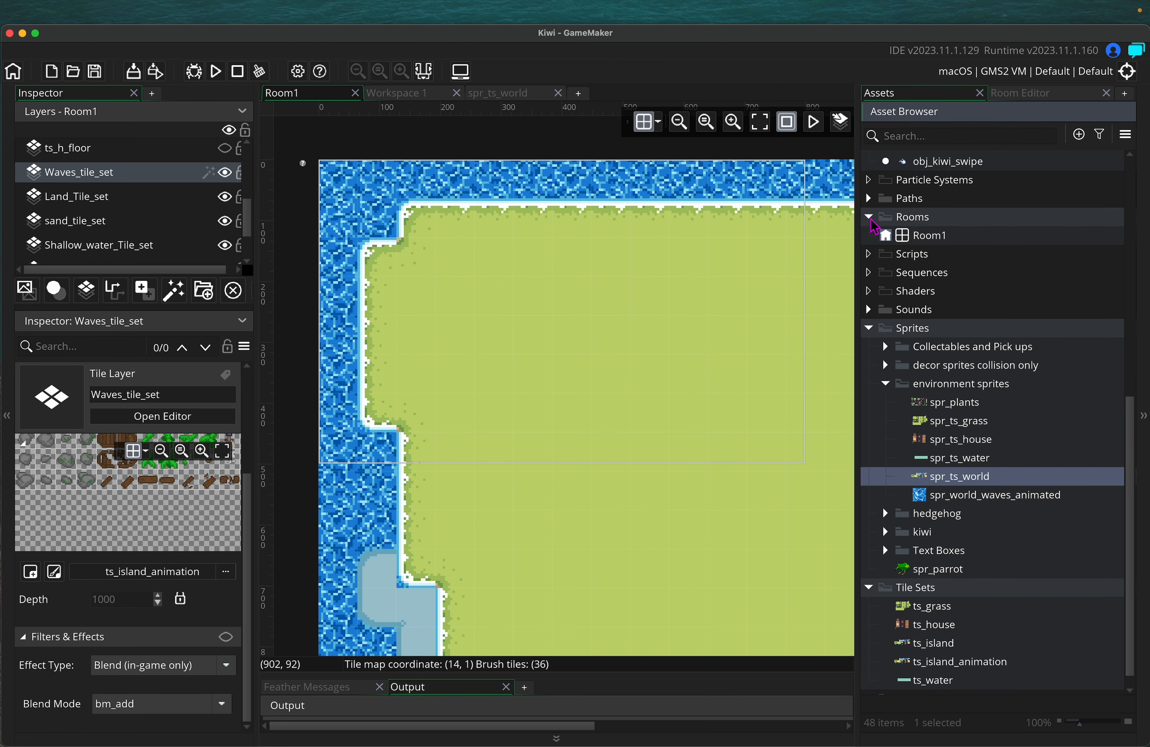
{"action": "double_click", "coordinate": [891, 236]}
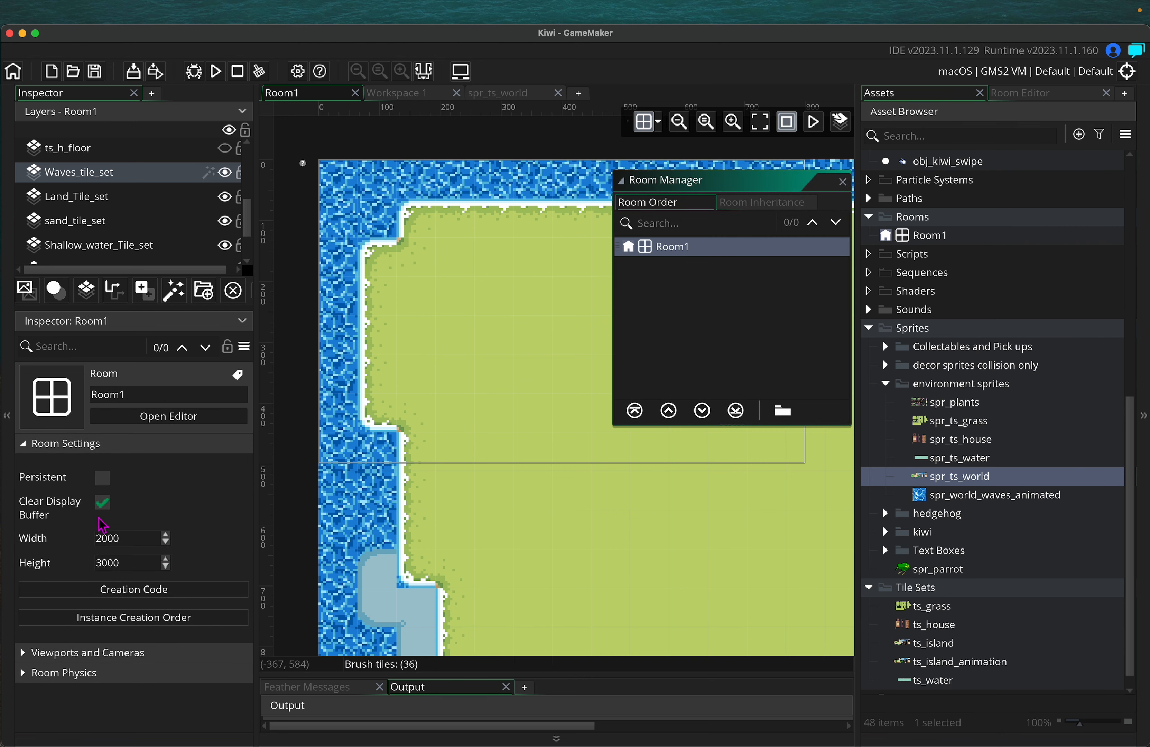
{"action": "left_click", "coordinate": [51, 651]}
{"action": "scroll", "coordinate": [145, 550], "scroll_direction": "down", "scroll_amount": 1}
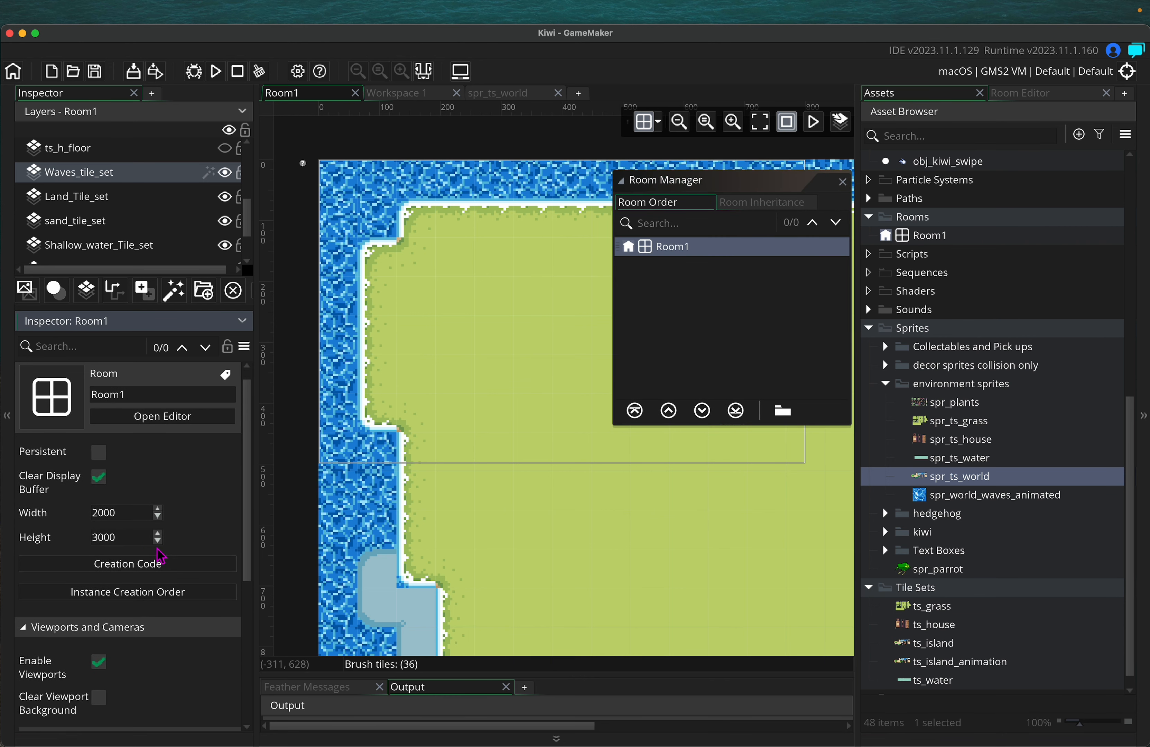
{"action": "scroll", "coordinate": [94, 674], "scroll_direction": "down", "scroll_amount": 5}
{"action": "left_click", "coordinate": [100, 521]}
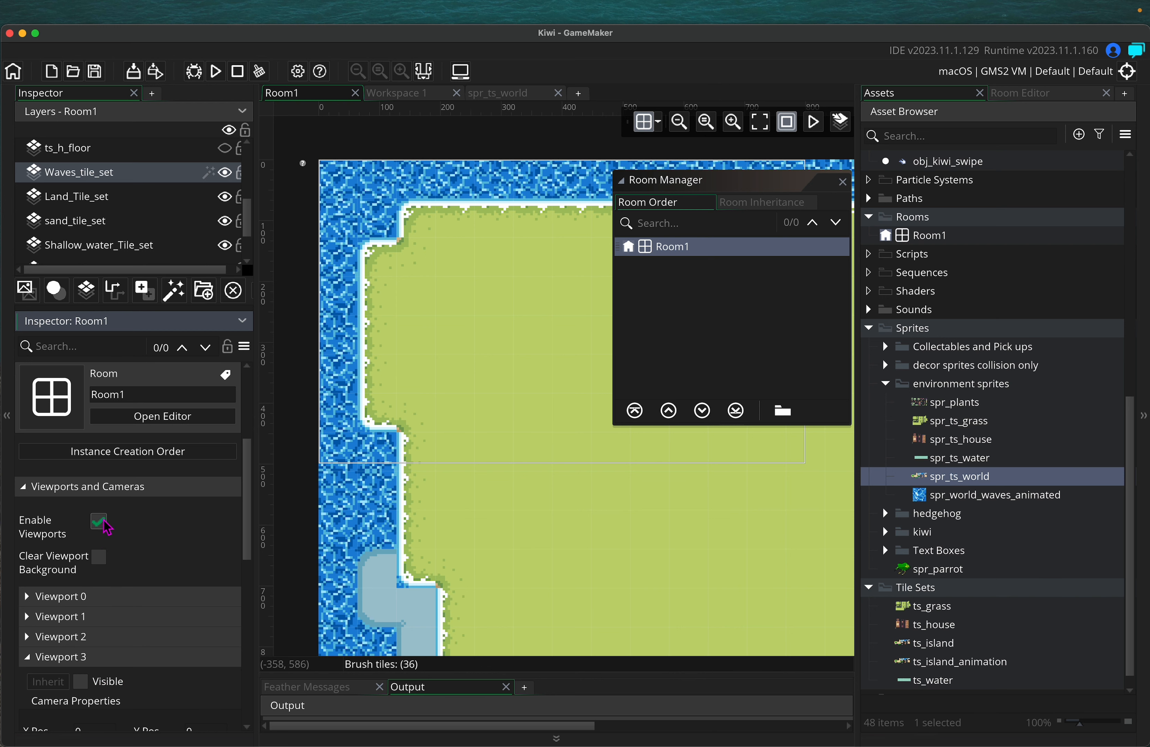
Run the game with viewports disabled to preview the entire island map, and close the game window.
{"action": "left_click", "coordinate": [216, 71]}
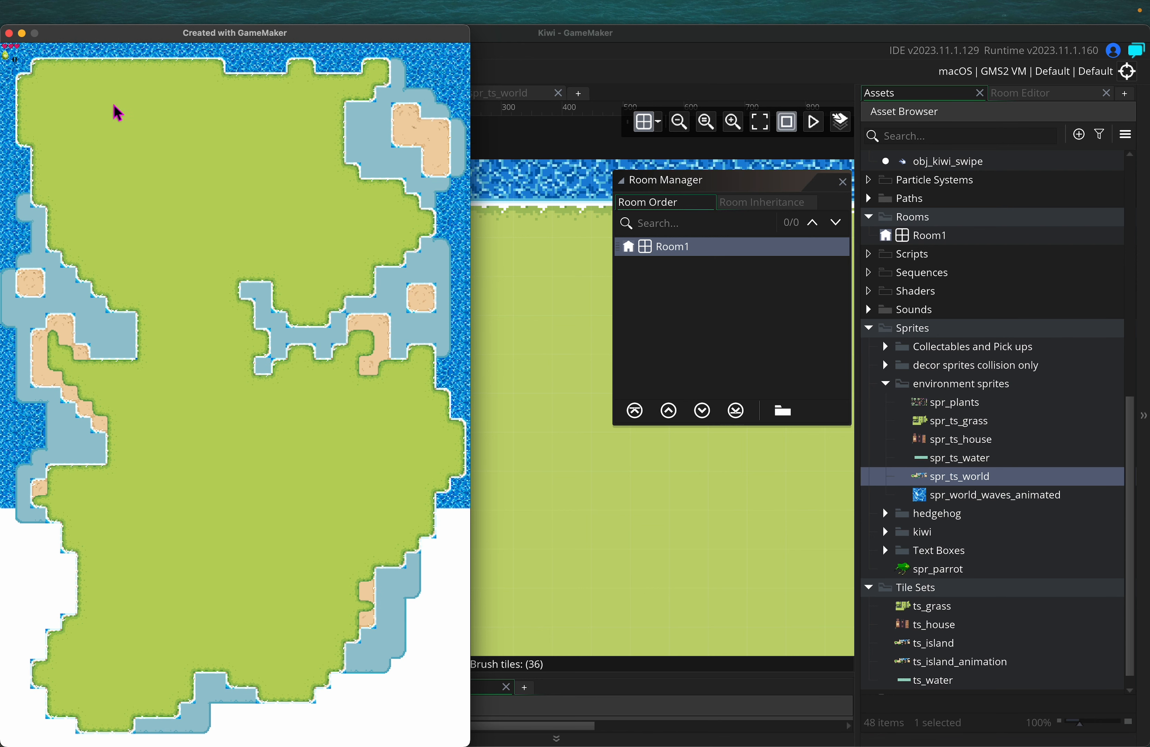
{"action": "left_click", "coordinate": [9, 34]}
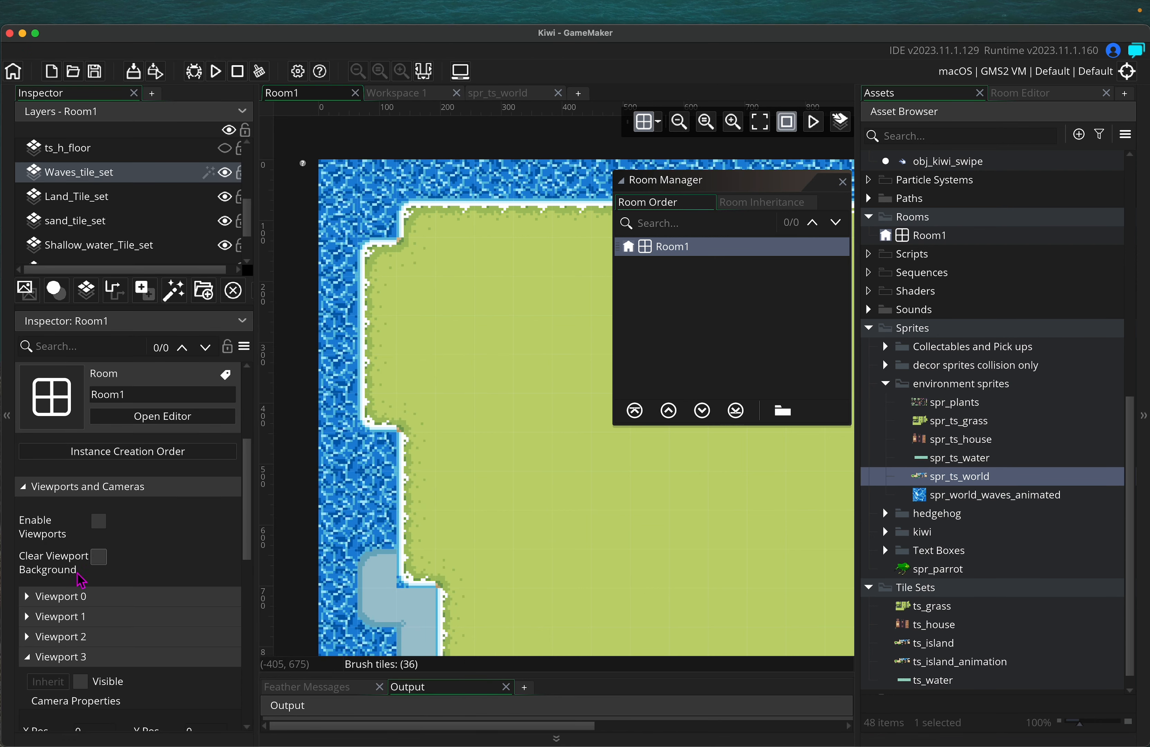
Turn Enable Viewports back on for Room1 and close the Room Manager window.
{"action": "left_click", "coordinate": [99, 521]}
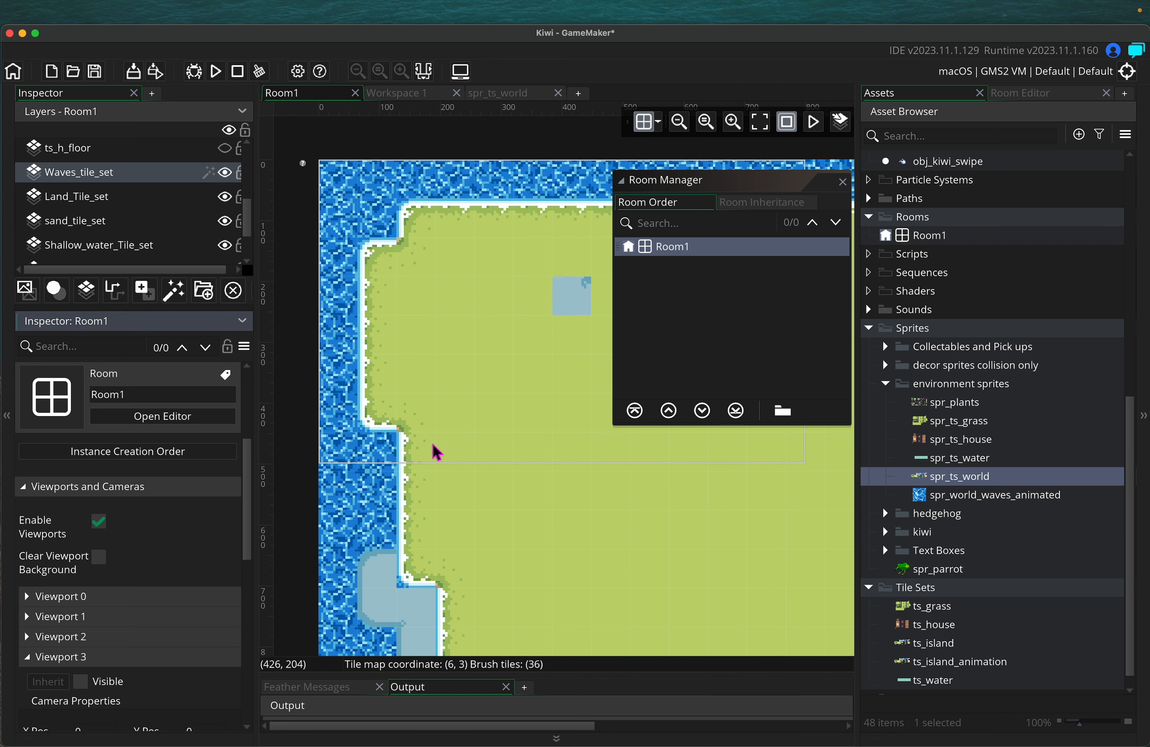
{"action": "left_click", "coordinate": [842, 181]}
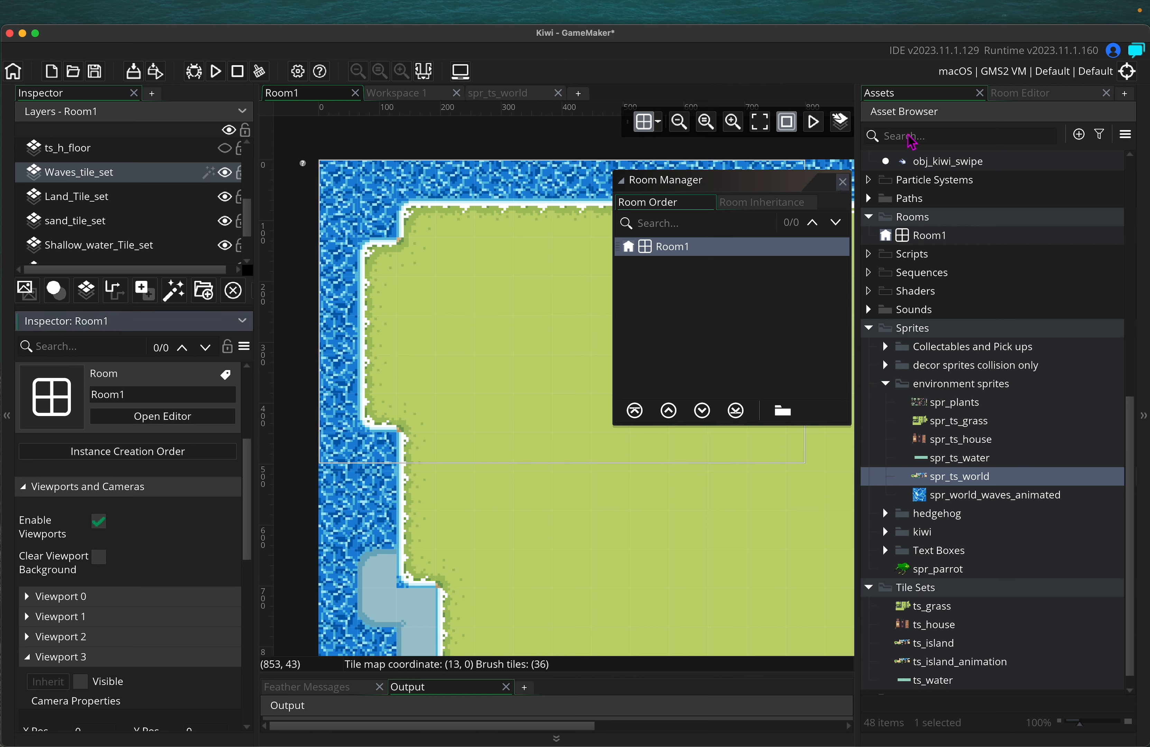
{"action": "left_click_drag", "start_coordinate": [862, 211], "coordinate": [1054, 213]}
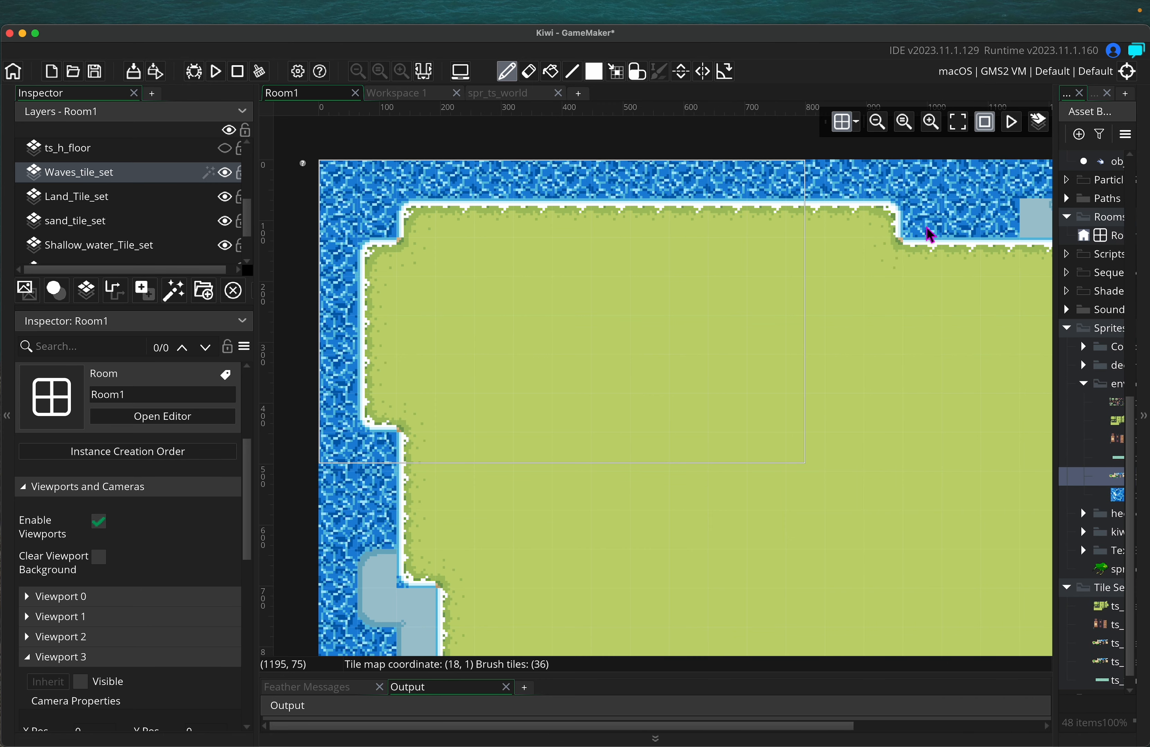
On the Shallow_water_Tile_set layer, paint the shallow water's upper-left corner and top edge tiles beside the island's northwest corner.
{"action": "left_click", "coordinate": [97, 179]}
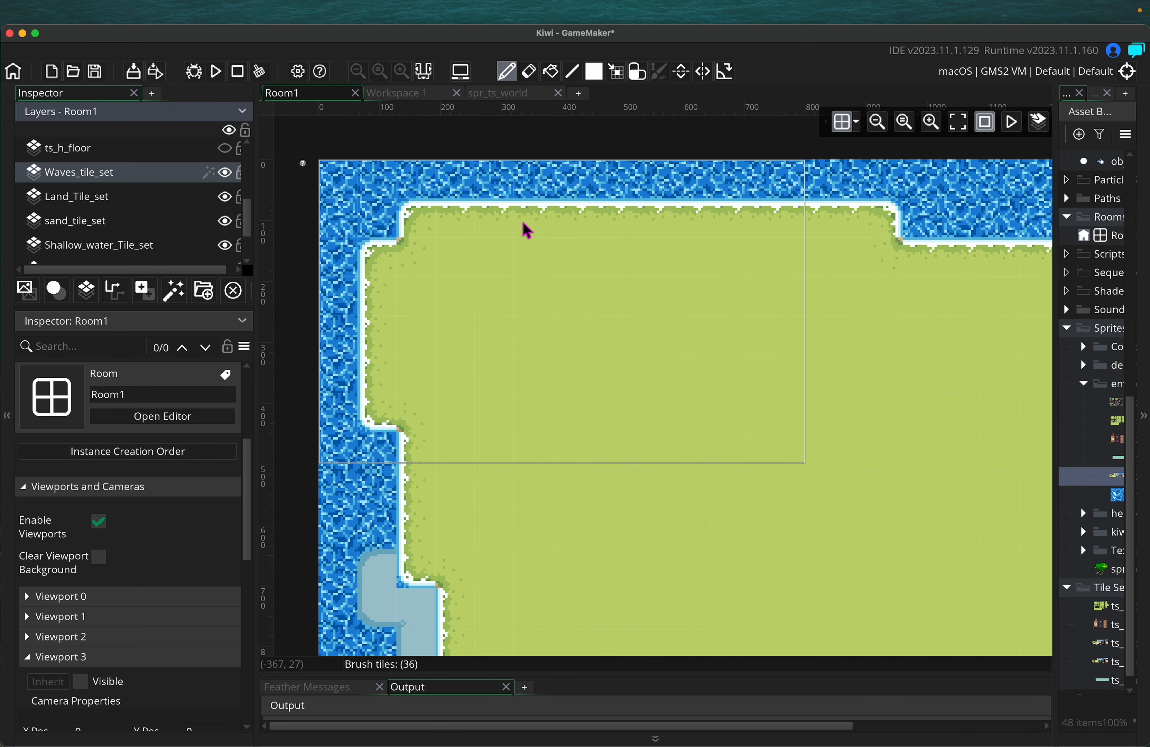
{"action": "left_click", "coordinate": [1101, 95]}
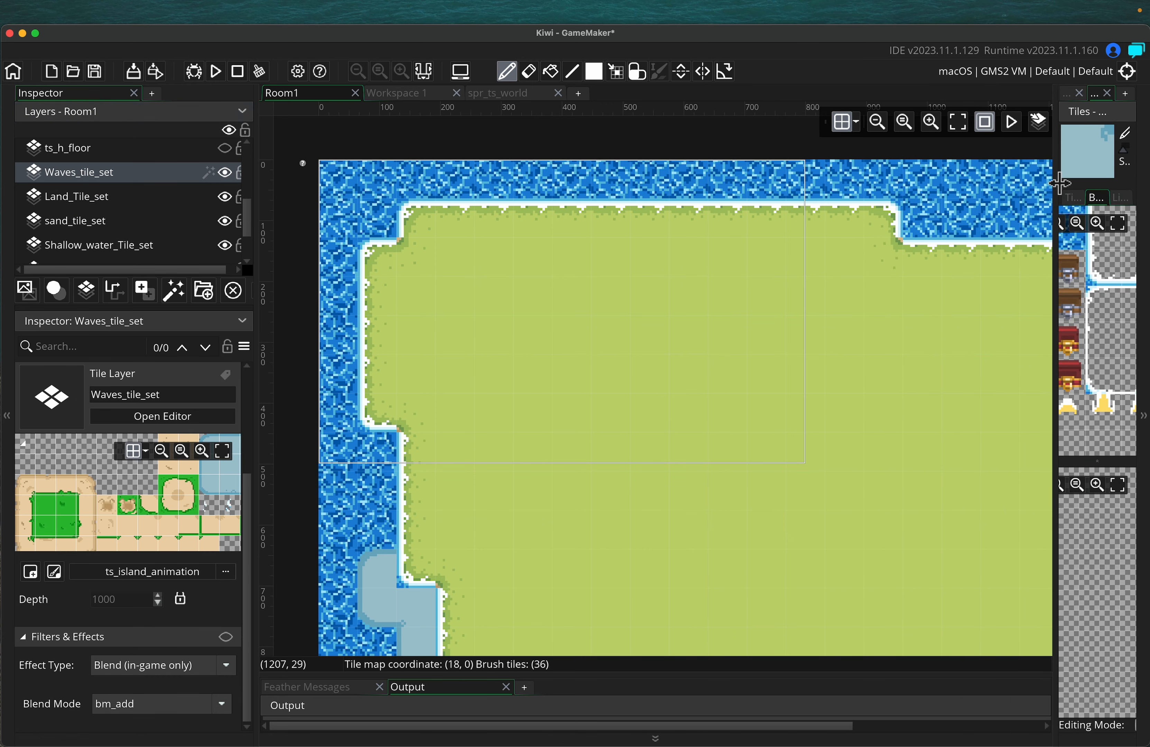
{"action": "left_click_drag", "start_coordinate": [1055, 189], "coordinate": [793, 201]}
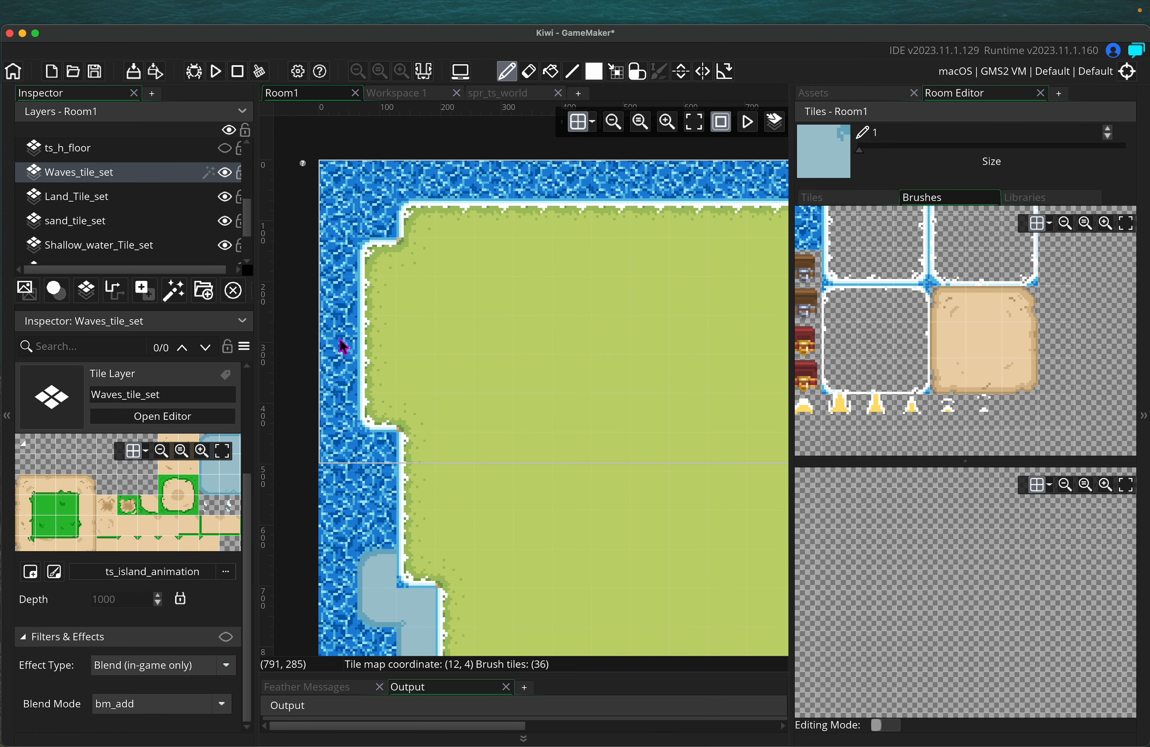
{"action": "left_click", "coordinate": [67, 249]}
{"action": "mouse_move", "coordinate": [836, 281]}
{"action": "middle_mouse_down"}
{"action": "mouse_move", "coordinate": [924, 335]}
{"action": "mouse_move", "coordinate": [972, 321]}
{"action": "middle_mouse_up"}
{"action": "left_click", "coordinate": [821, 279]}
{"action": "left_click", "coordinate": [339, 219]}
{"action": "left_click", "coordinate": [857, 278]}
{"action": "left_click", "coordinate": [377, 219]}
{"action": "left_click", "coordinate": [412, 220]}
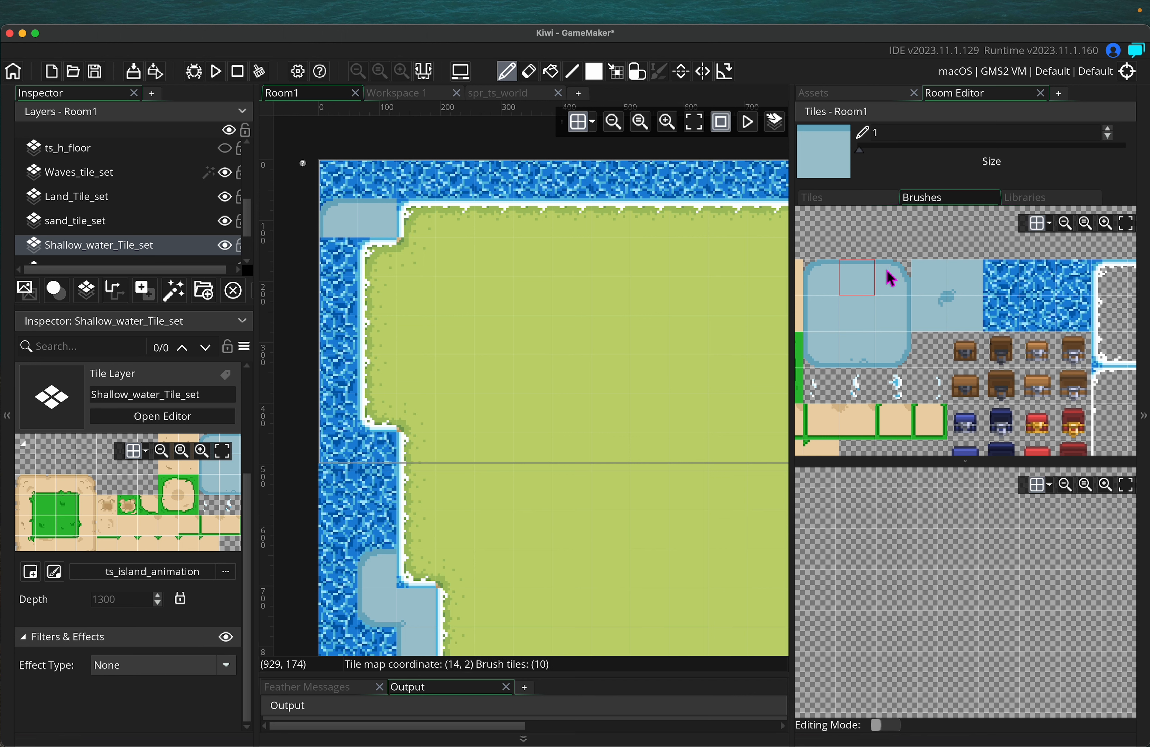
Extend the northwest shallow water downward with a left-edge tile and a rounded lower-left corner tile.
{"action": "left_click", "coordinate": [828, 305]}
{"action": "left_click", "coordinate": [339, 257]}
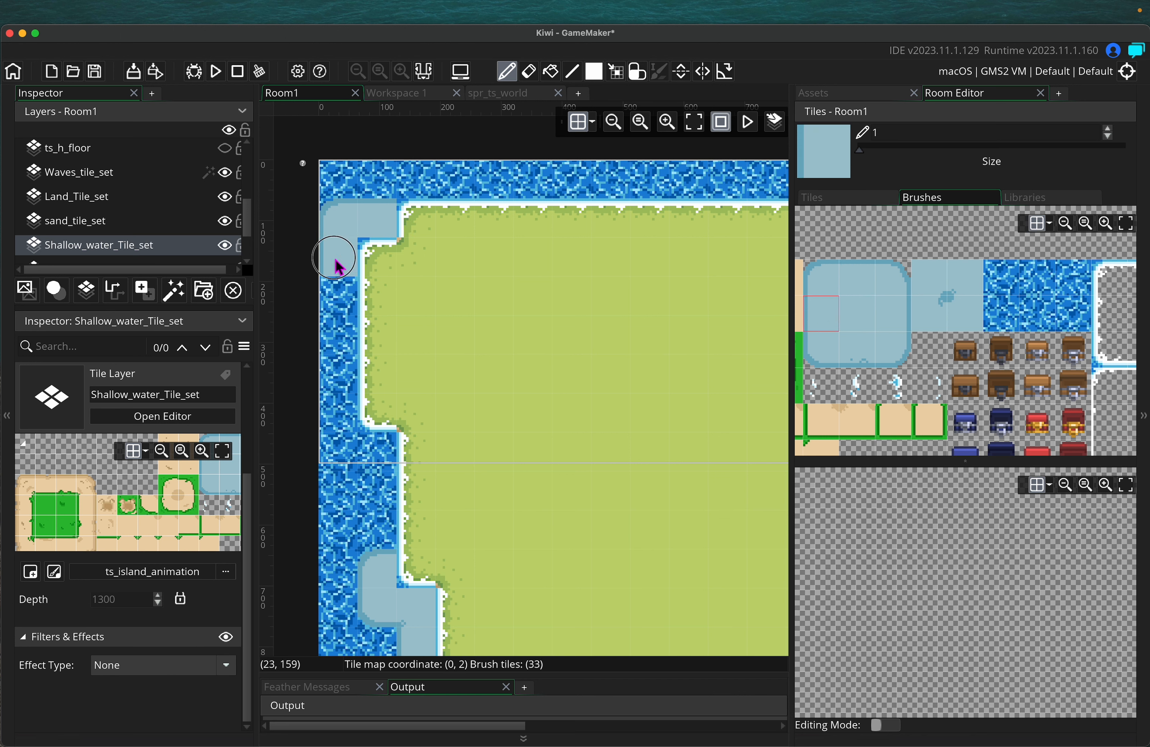
{"action": "left_click", "coordinate": [824, 357]}
{"action": "left_click", "coordinate": [342, 297]}
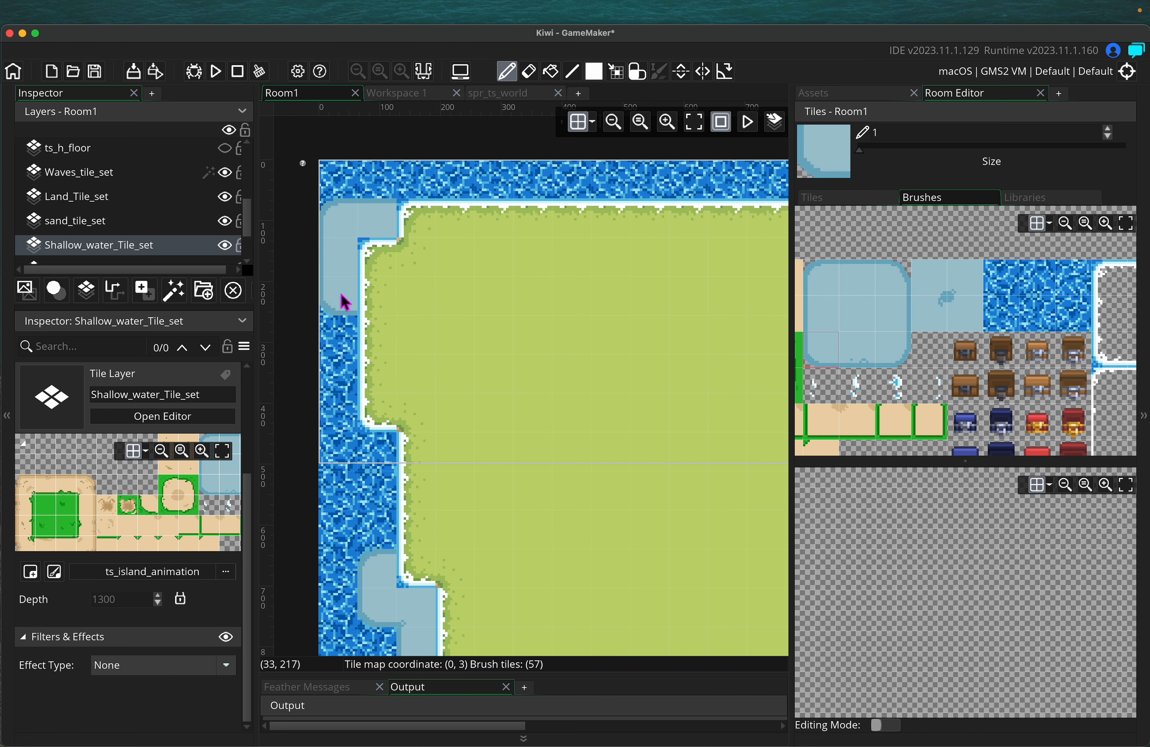
{"action": "left_click", "coordinate": [856, 315]}
{"action": "left_click", "coordinate": [820, 312]}
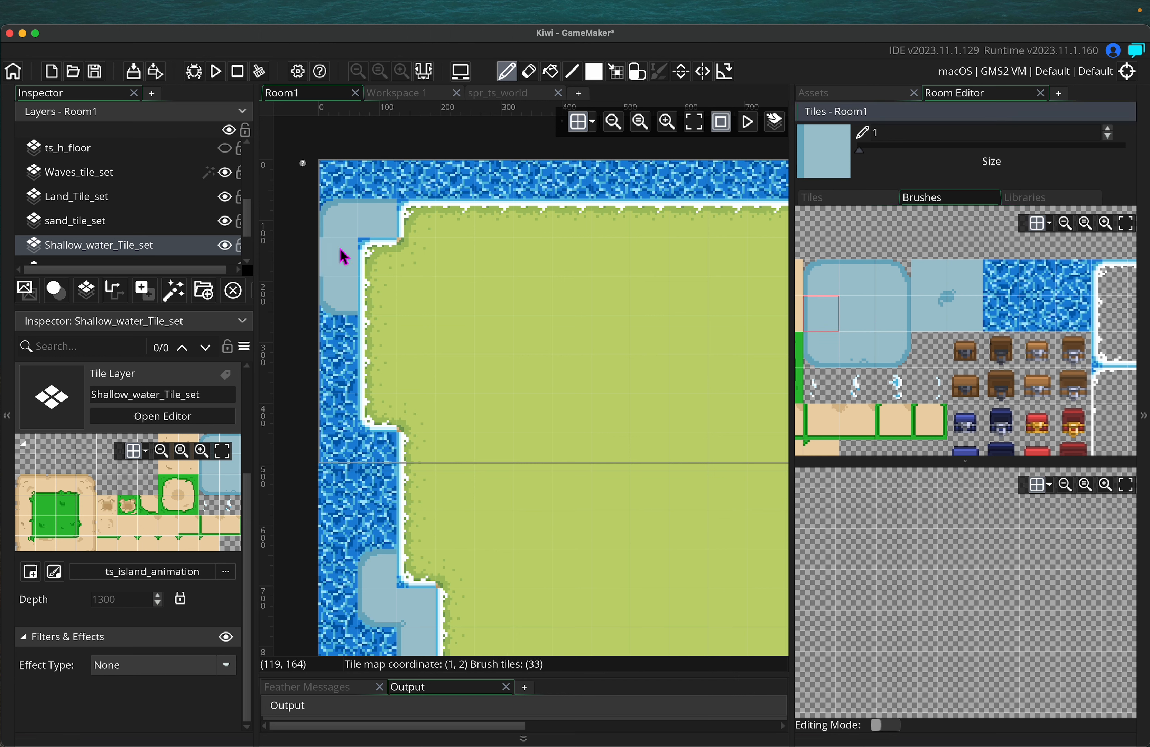
{"action": "left_click", "coordinate": [856, 280]}
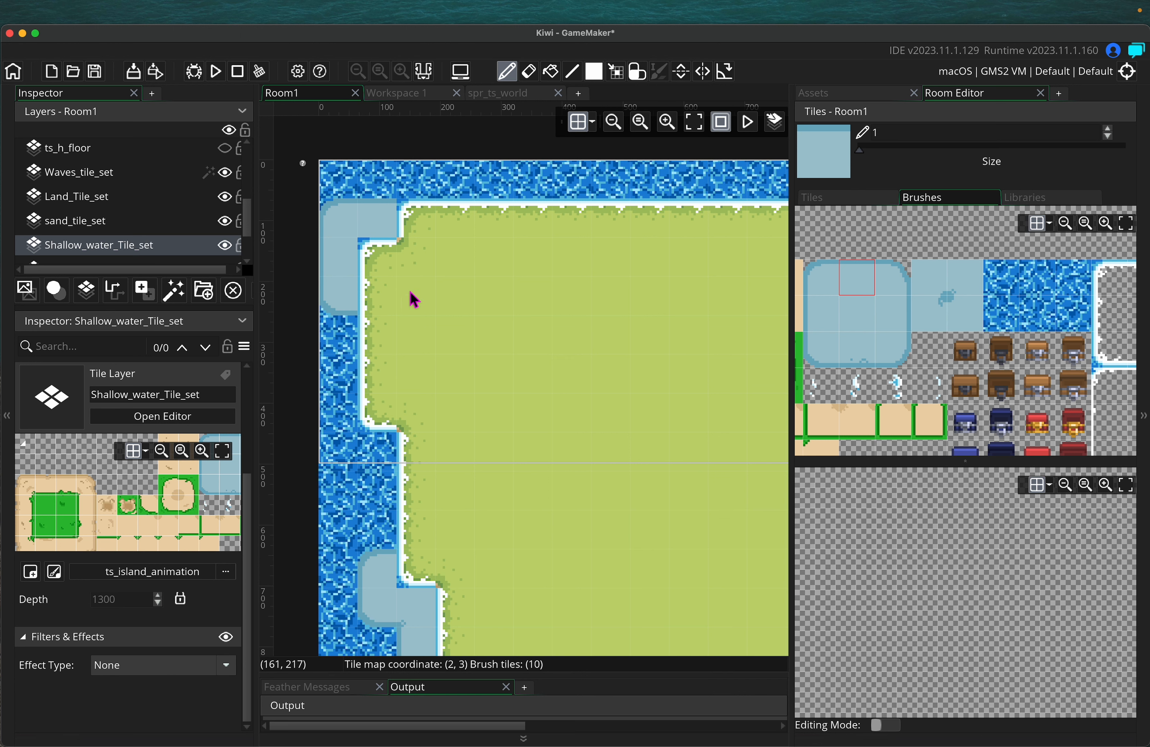
Turn on Filters & Effects for the Waves_tile_set layer with the Blend (in-game only) effect type.
{"action": "left_click", "coordinate": [87, 173]}
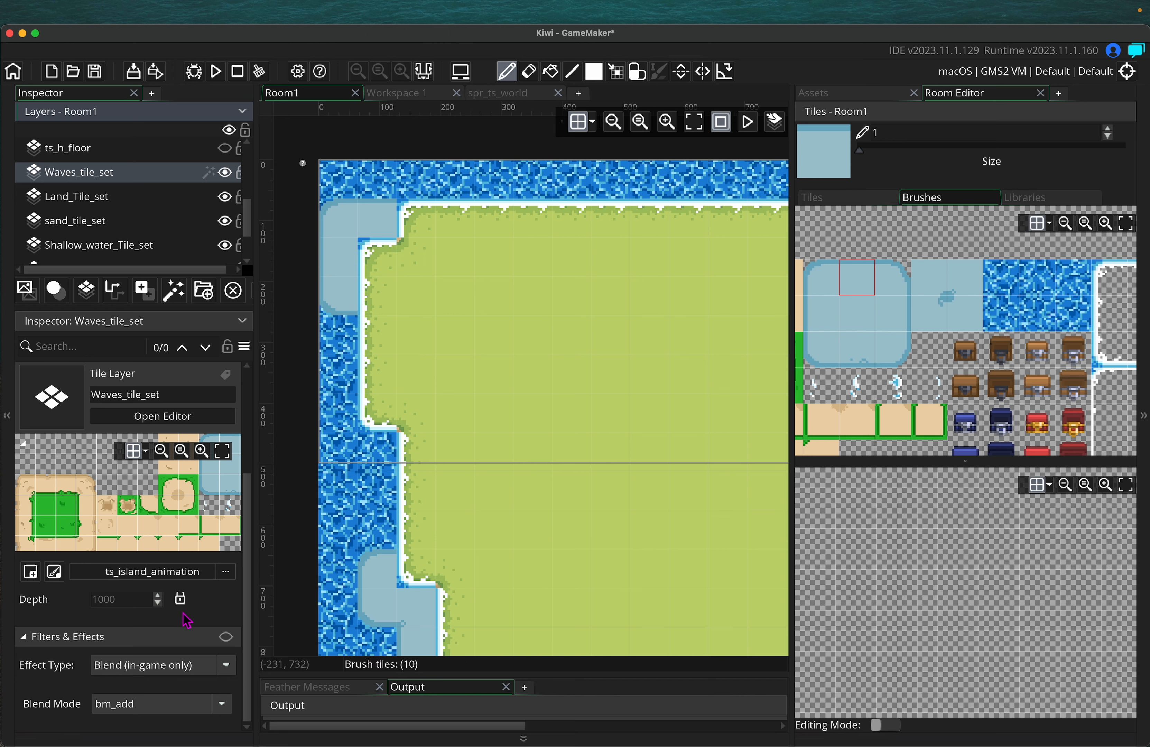
{"action": "left_click", "coordinate": [231, 638]}
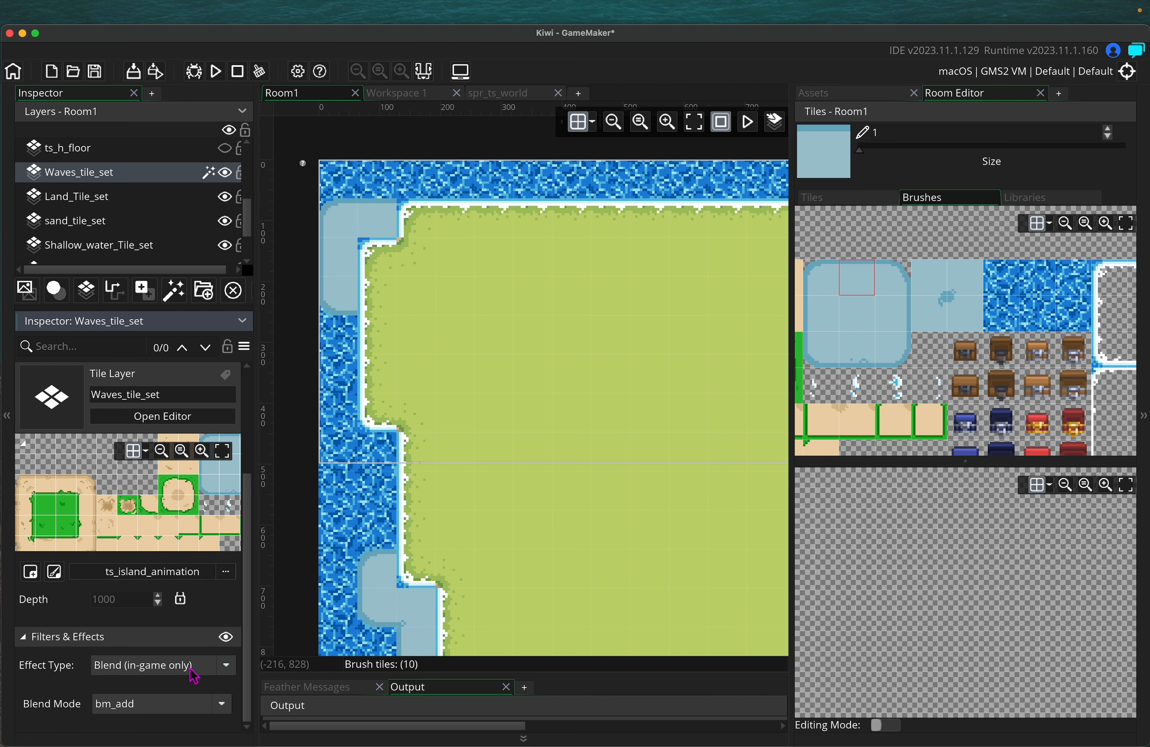
{"action": "left_click", "coordinate": [223, 671]}
{"action": "left_click", "coordinate": [139, 534]}
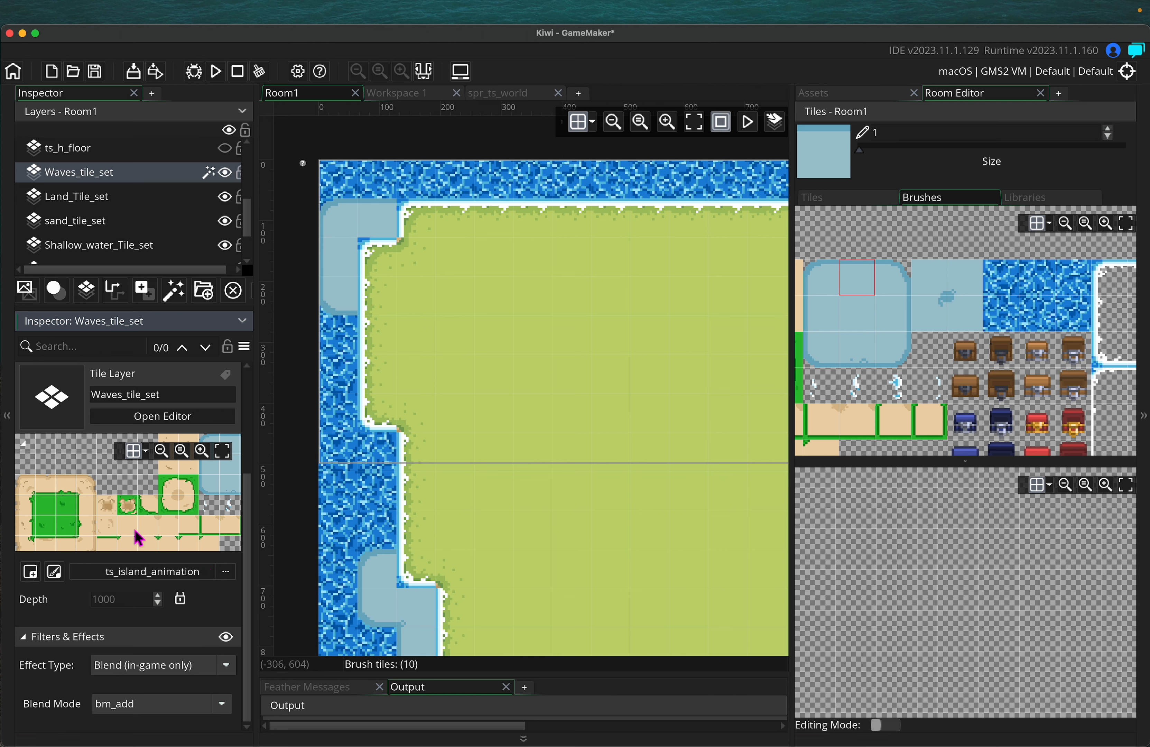
Try the Fractal Noise and Gradient effect types on the Waves_tile_set layer.
{"action": "left_click", "coordinate": [225, 671]}
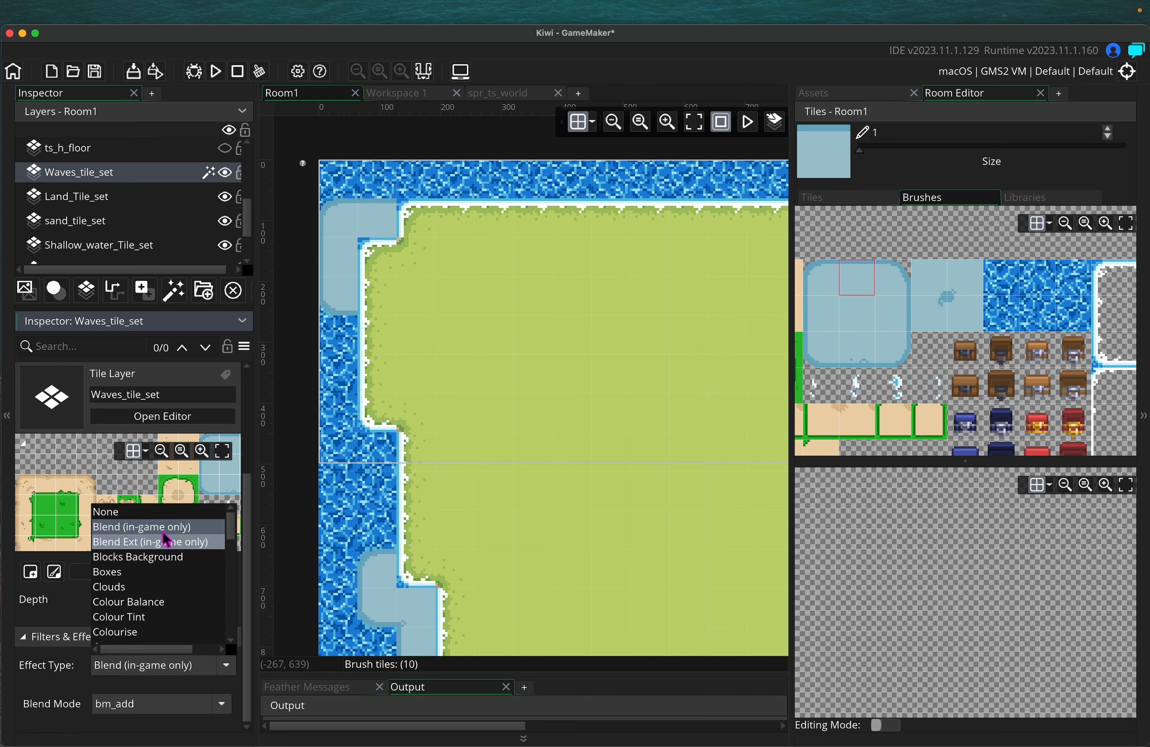
{"action": "scroll", "coordinate": [146, 577], "scroll_direction": "down", "scroll_amount": 3}
{"action": "left_click", "coordinate": [155, 582]}
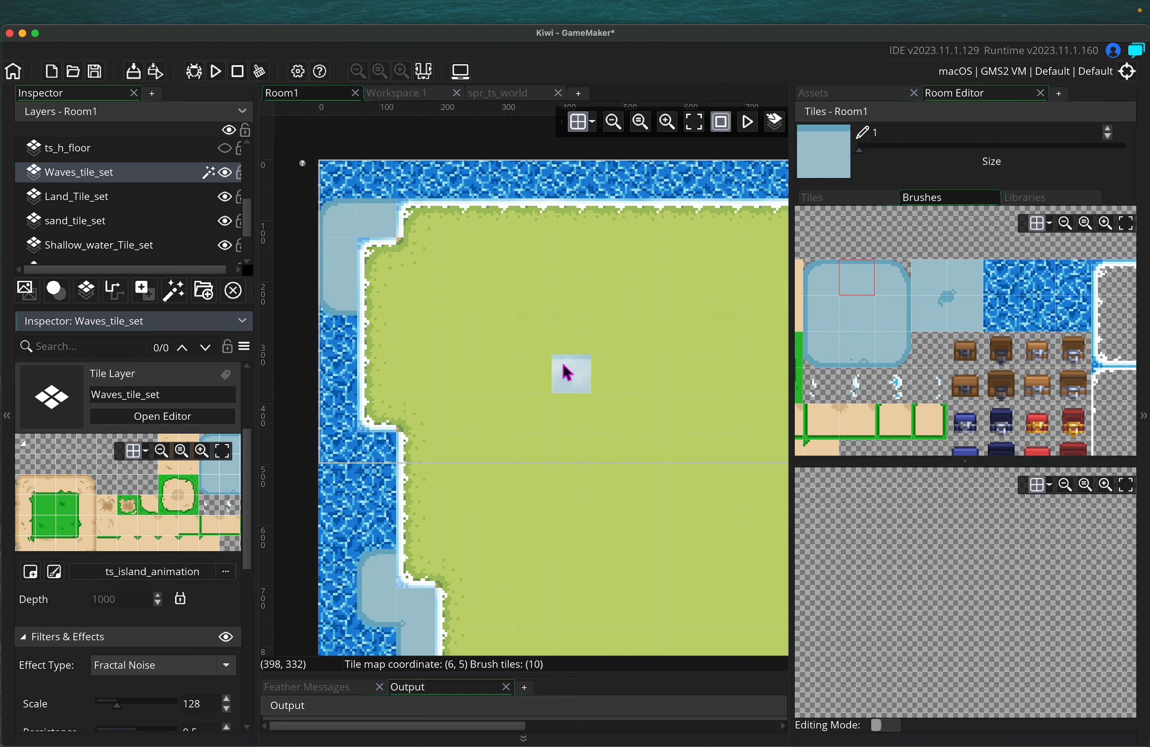
{"action": "left_click", "coordinate": [227, 669]}
{"action": "left_click", "coordinate": [155, 615]}
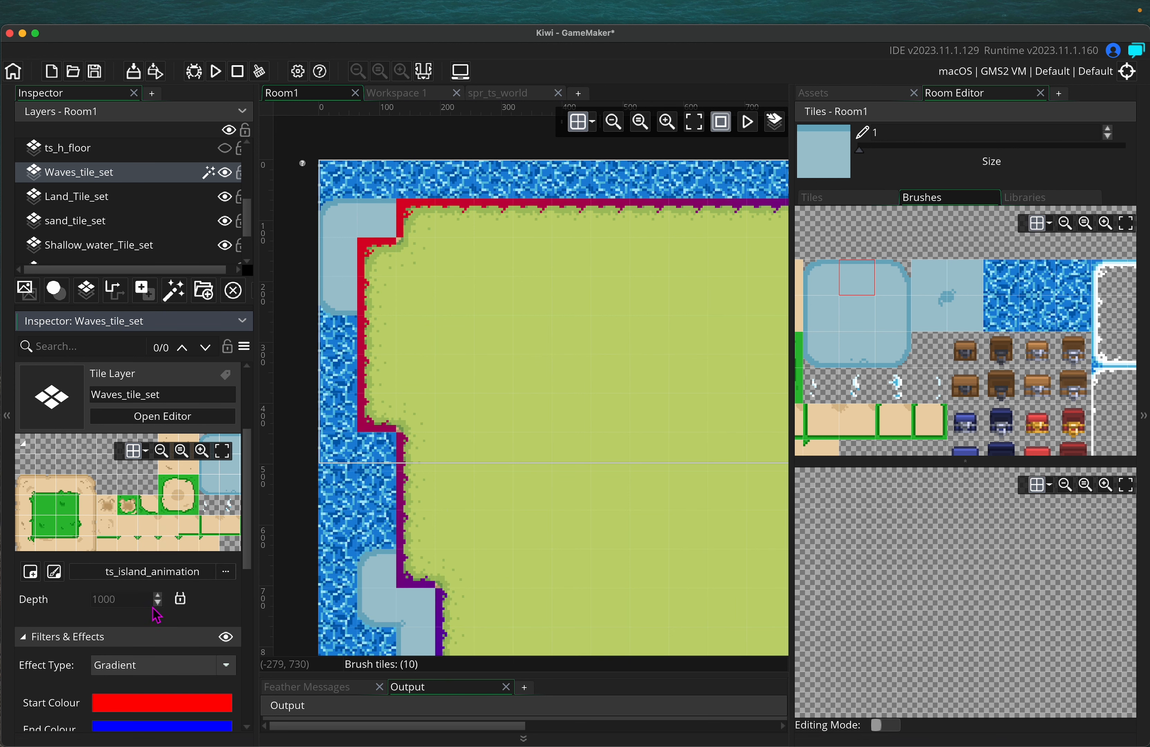
Try the Clouds and Dots Background effect types on the Waves_tile_set layer.
{"action": "left_click", "coordinate": [211, 673]}
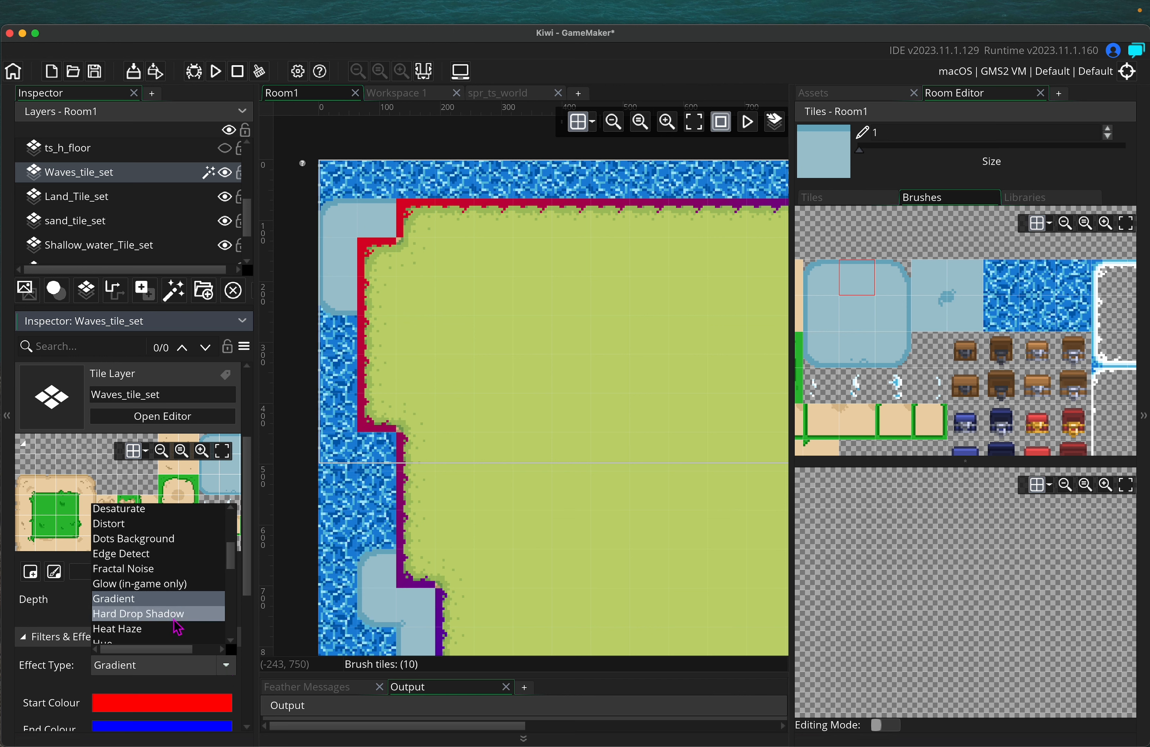
{"action": "scroll", "coordinate": [155, 625], "scroll_direction": "down", "scroll_amount": 3}
{"action": "scroll", "coordinate": [162, 589], "scroll_direction": "up", "scroll_amount": 5}
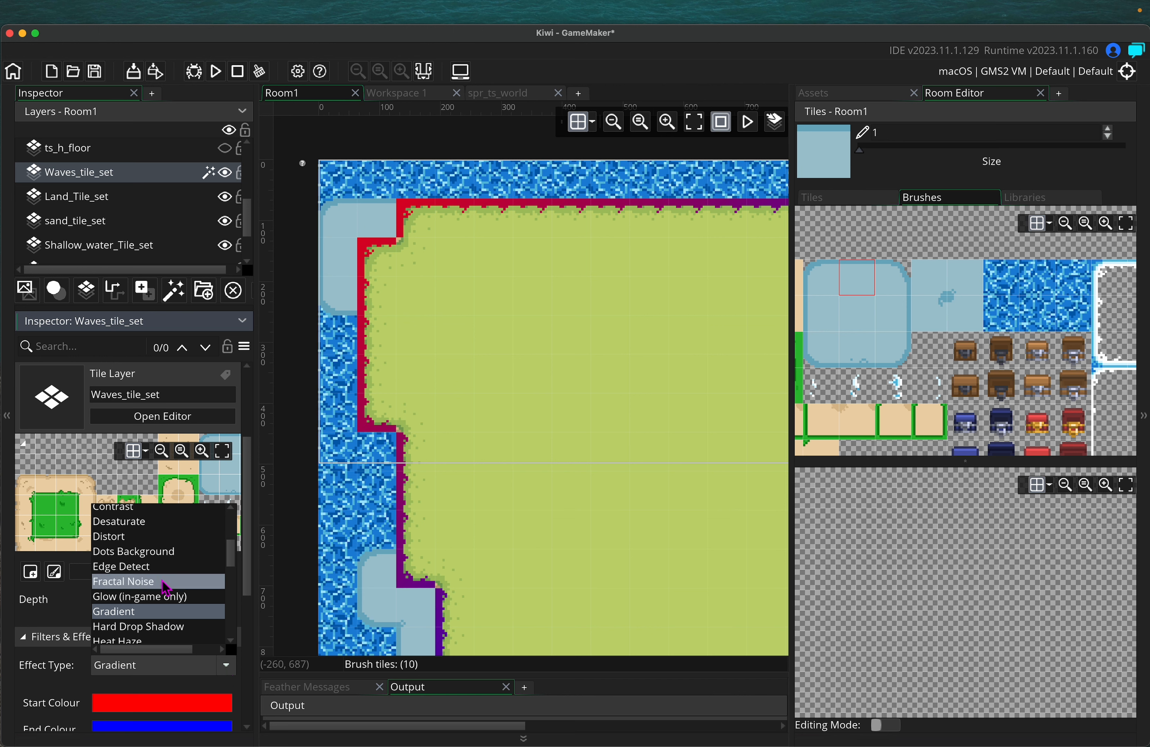
{"action": "left_click", "coordinate": [194, 509]}
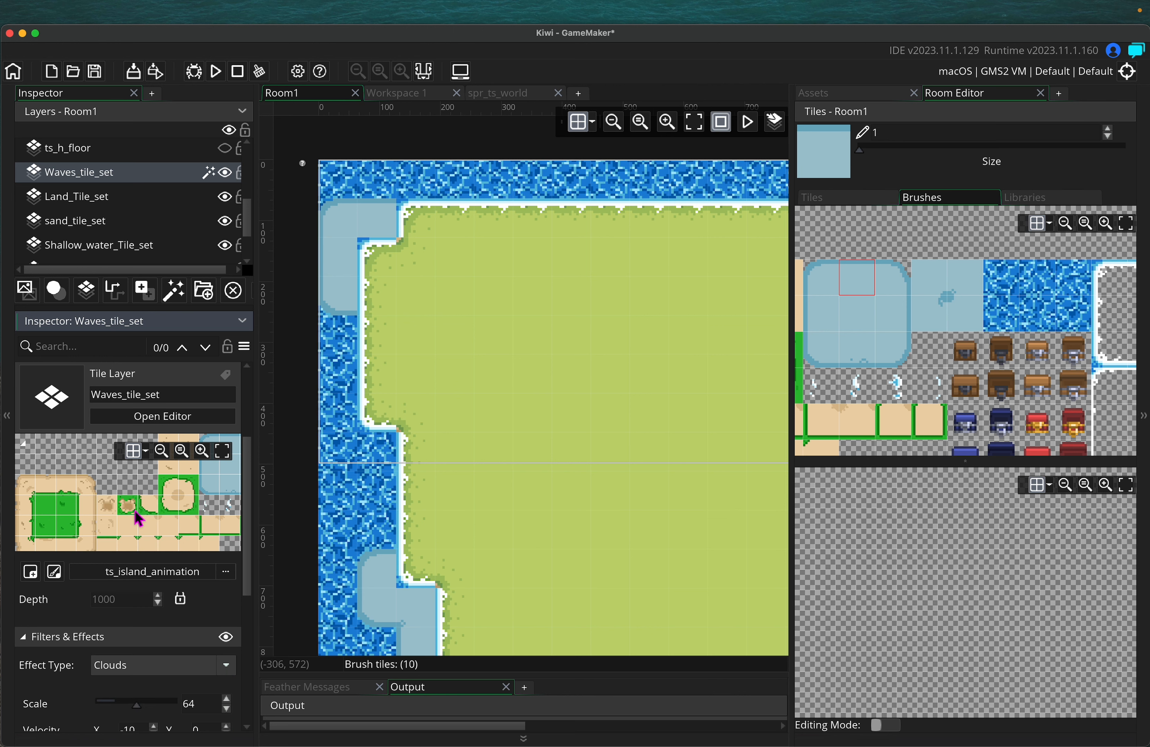
{"action": "left_click", "coordinate": [226, 665]}
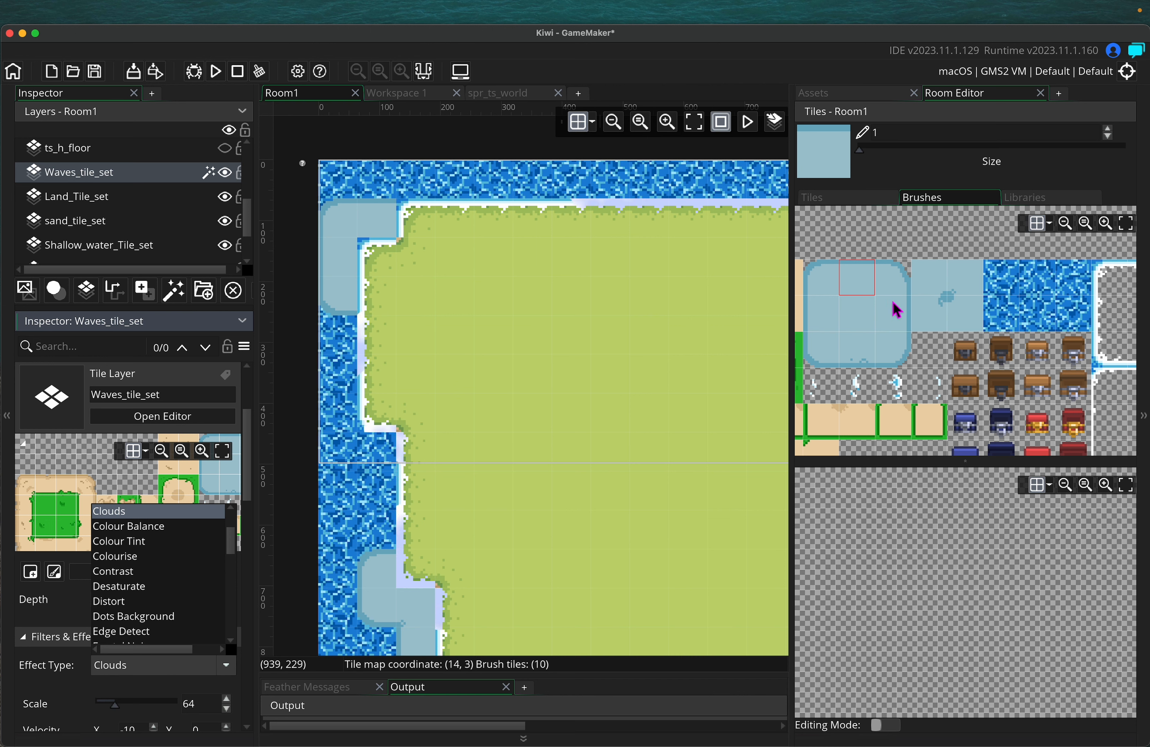
{"action": "left_click", "coordinate": [149, 615]}
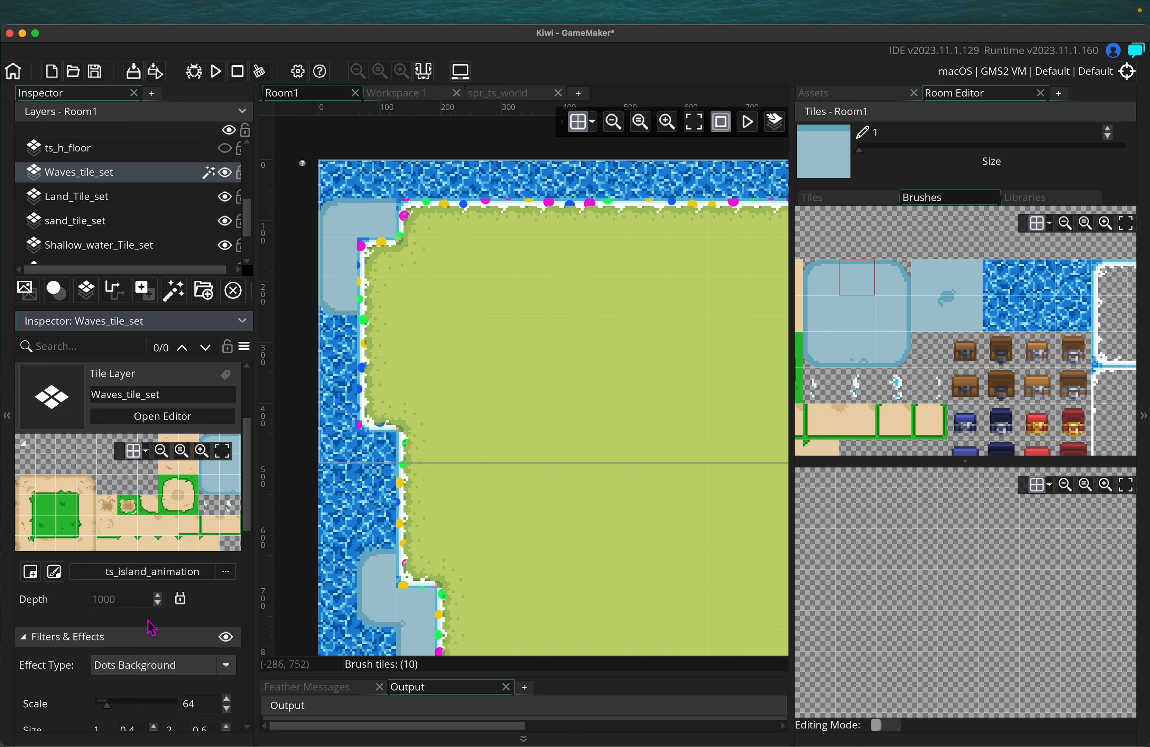
Set the Waves_tile_set layer's effect type back to Blend (in-game only) and enlarge its properties area.
{"action": "left_click", "coordinate": [227, 672]}
{"action": "scroll", "coordinate": [193, 601], "scroll_direction": "down", "scroll_amount": 3}
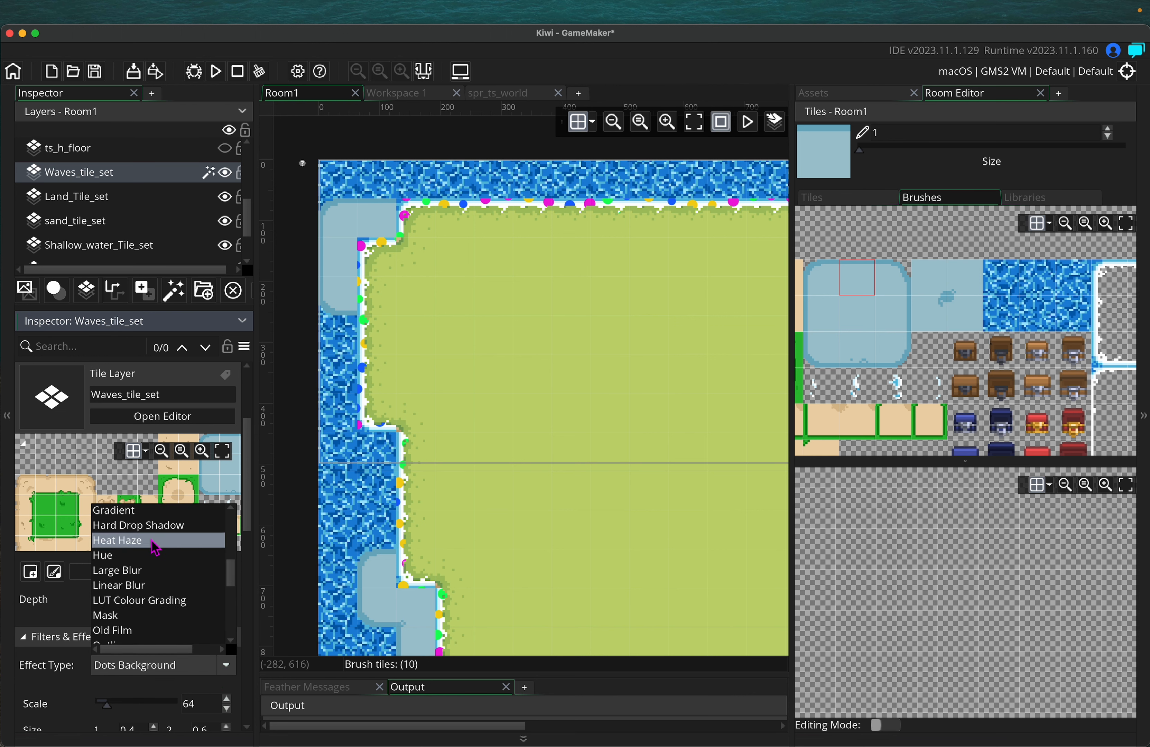
{"action": "scroll", "coordinate": [155, 547], "scroll_direction": "up", "scroll_amount": 5}
{"action": "left_click", "coordinate": [146, 510]}
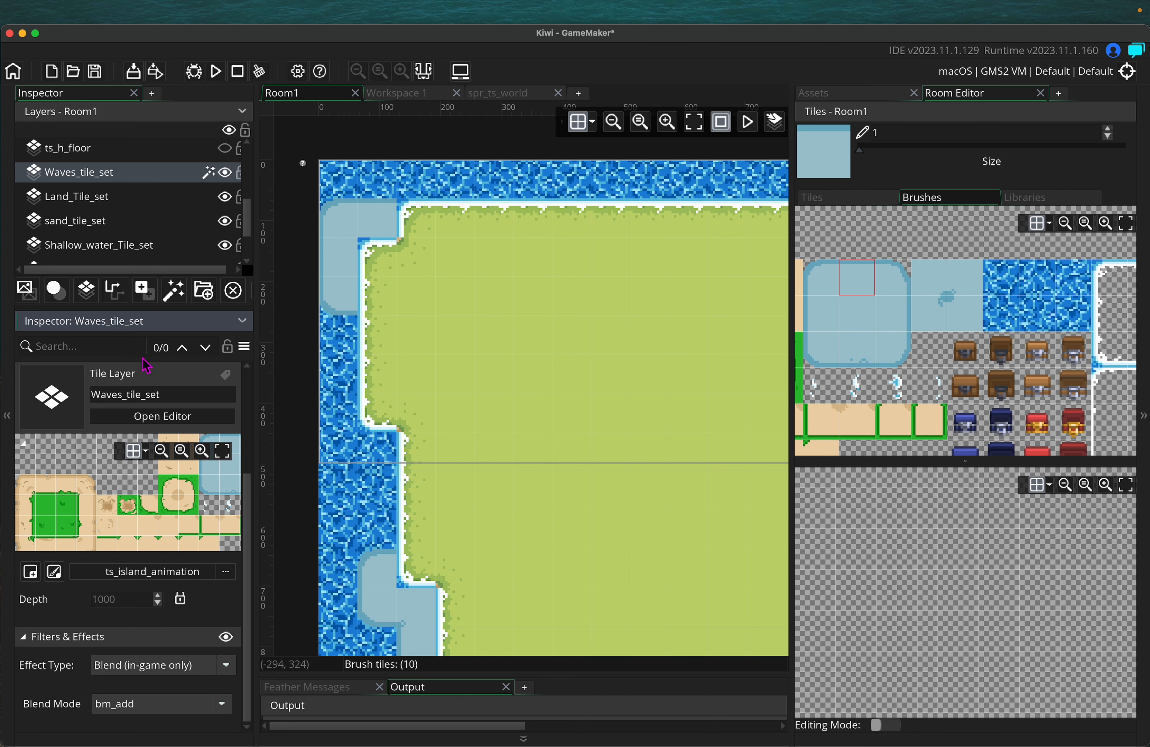
{"action": "left_click_drag", "start_coordinate": [142, 320], "coordinate": [144, 262]}
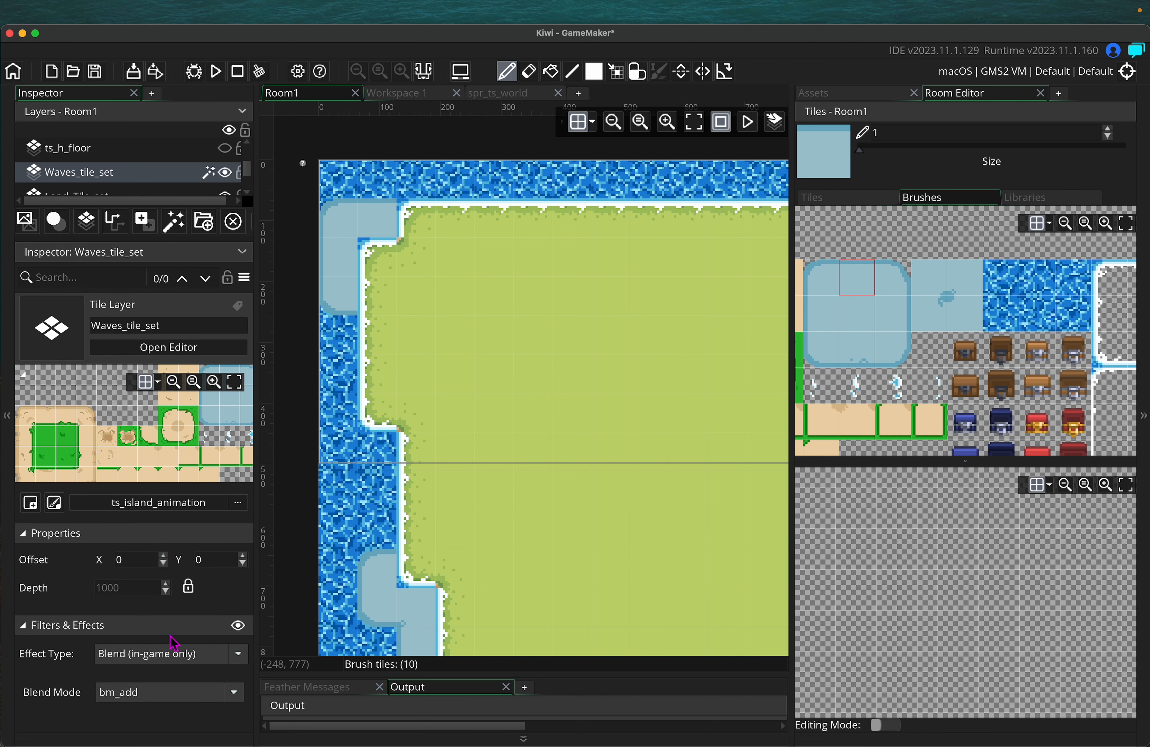
Try the bm_subtract blend mode on the waves layer, preview it in the running game, and close the game window.
{"action": "left_click", "coordinate": [236, 697]}
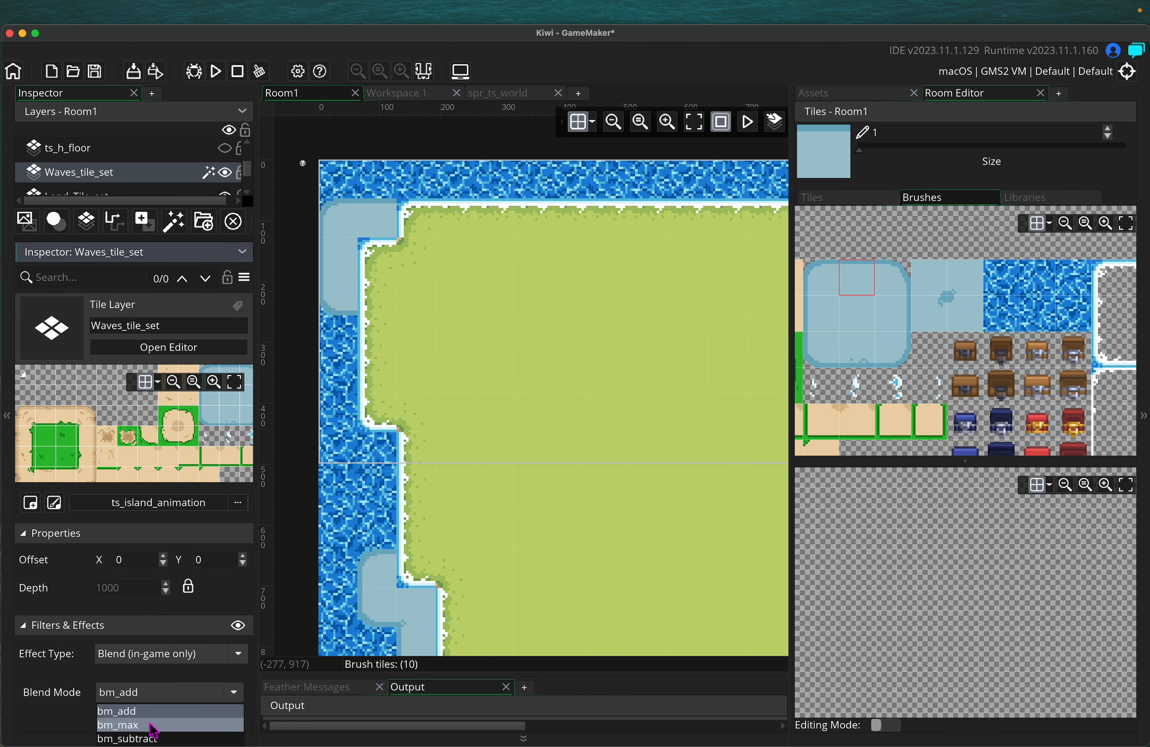
{"action": "left_click", "coordinate": [150, 738]}
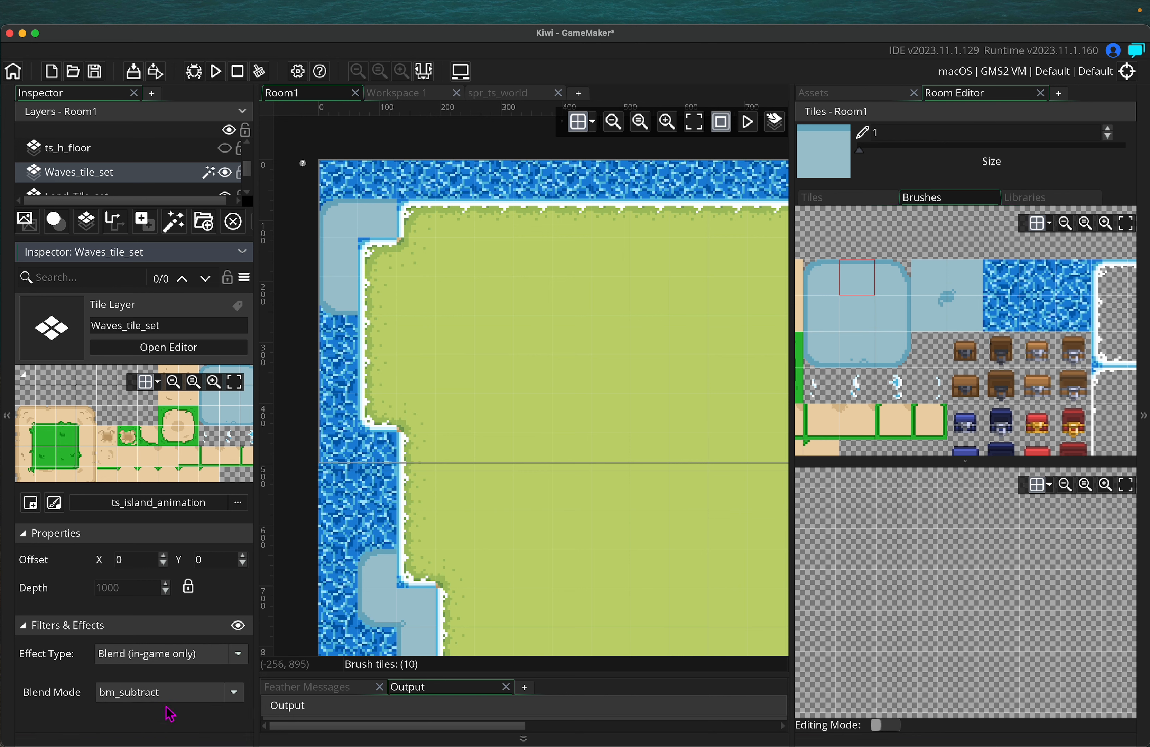
{"action": "left_click", "coordinate": [220, 68]}
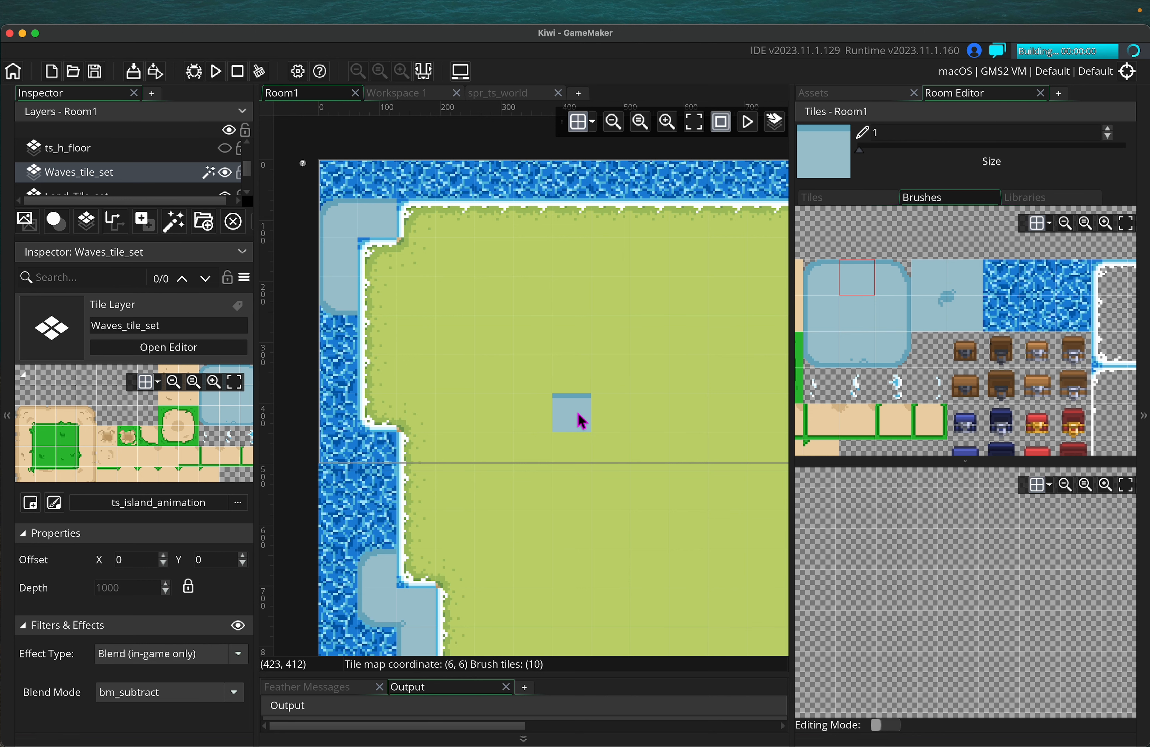
{"action": "left_click", "coordinate": [328, 205]}
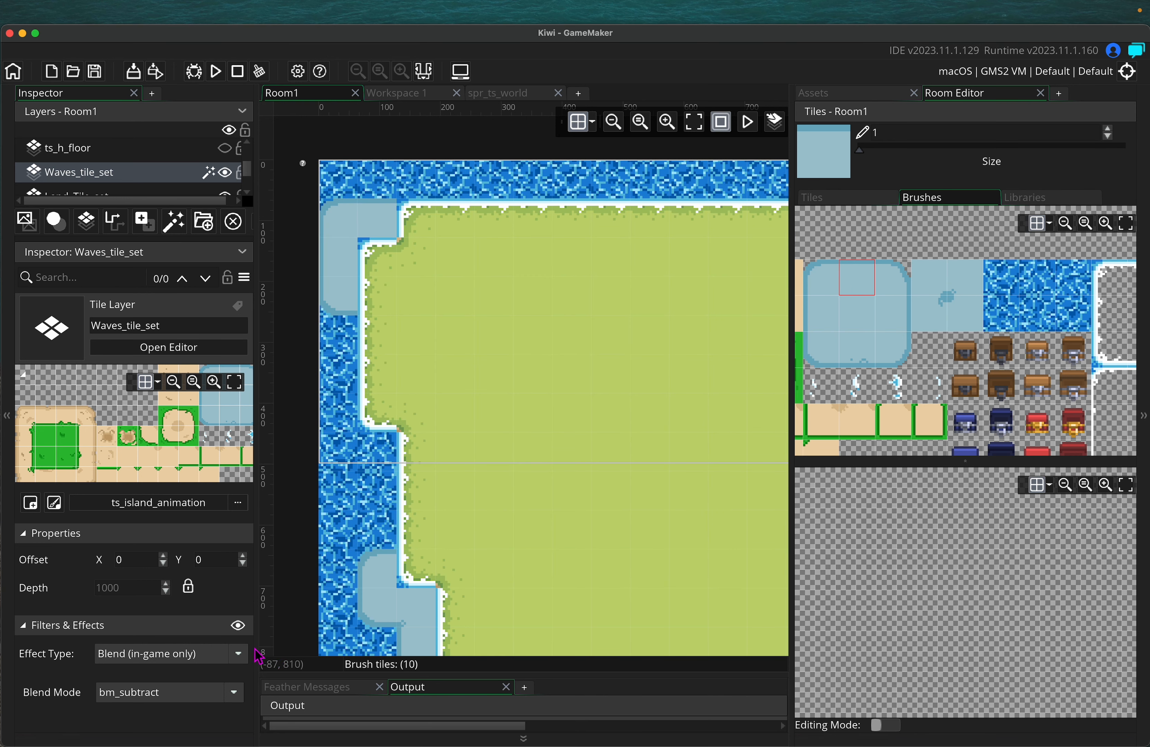
Set the waves layer's blend mode to bm_max, run the game to preview it, and close the game window.
{"action": "left_click", "coordinate": [235, 695]}
{"action": "left_click", "coordinate": [175, 722]}
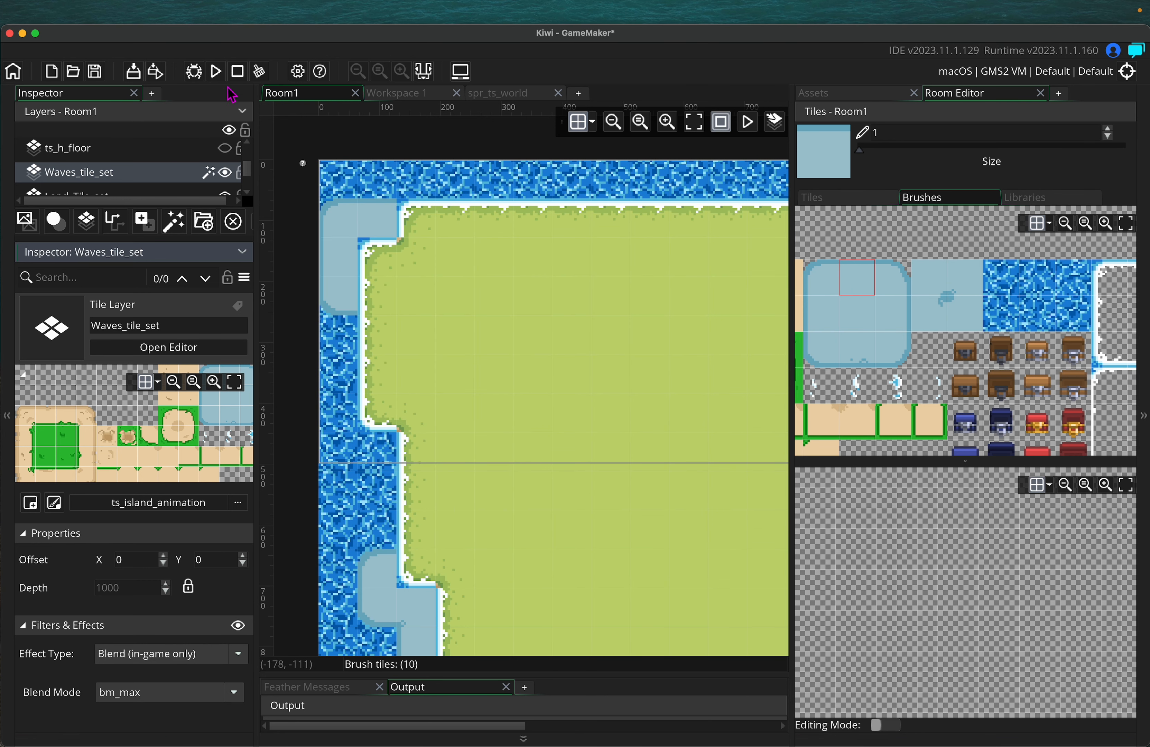
{"action": "left_click", "coordinate": [216, 71]}
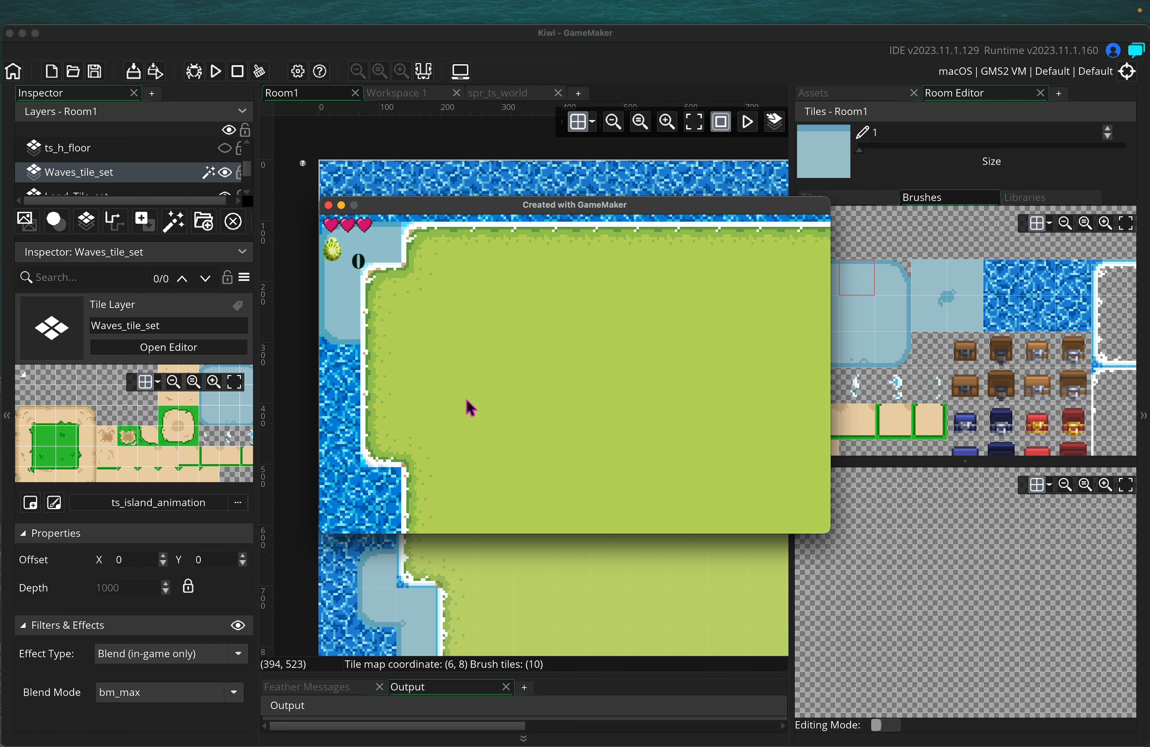
{"action": "left_click", "coordinate": [328, 205]}
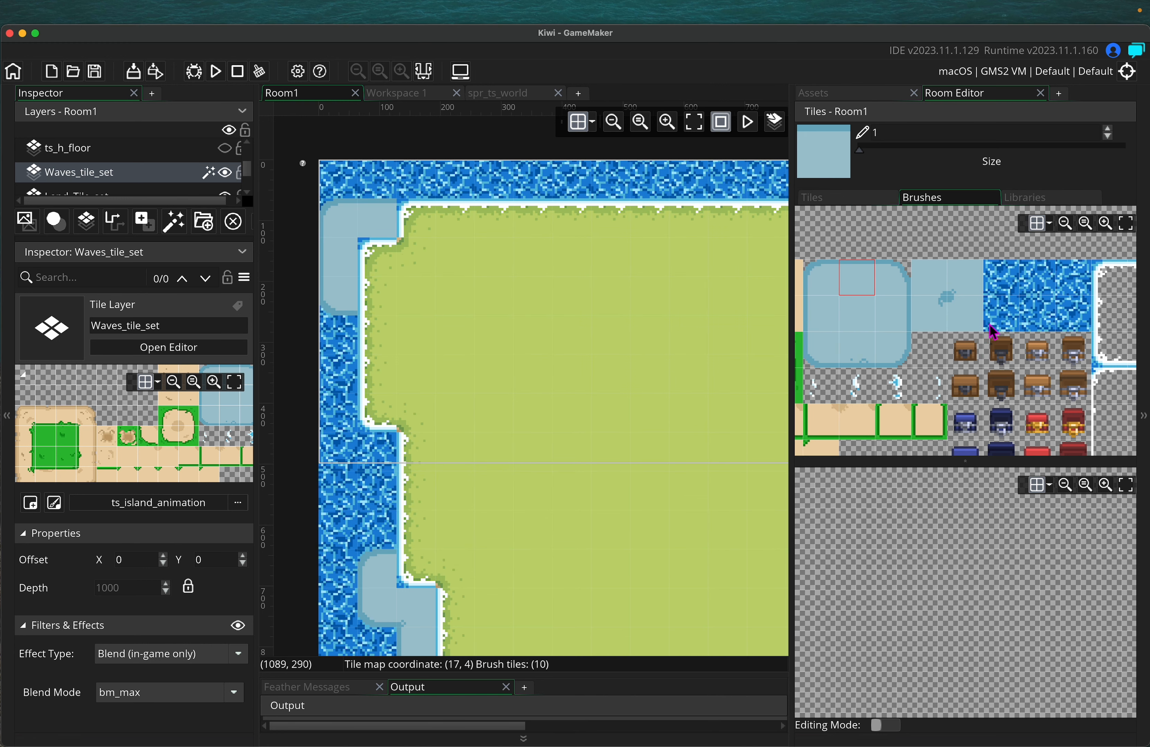
{"action": "scroll", "coordinate": [885, 304], "scroll_direction": "right", "scroll_amount": 5}
{"action": "scroll", "coordinate": [884, 303], "scroll_direction": "down", "scroll_amount": 1}
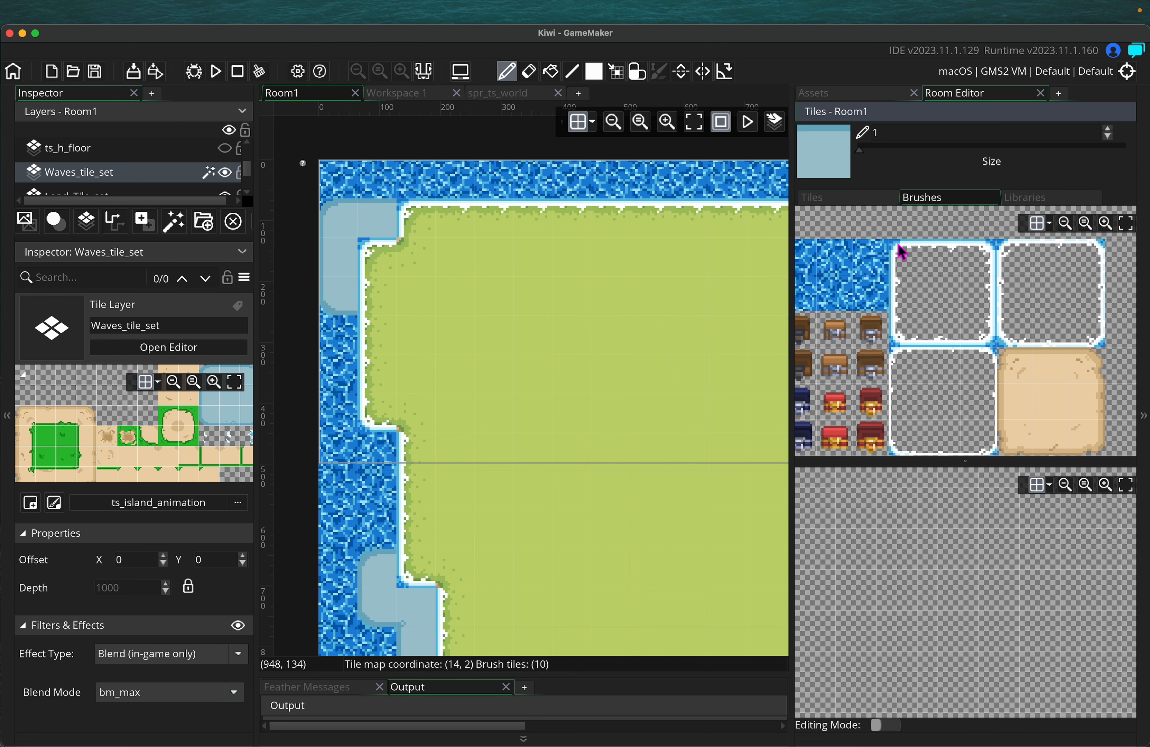
{"action": "left_click", "coordinate": [412, 97]}
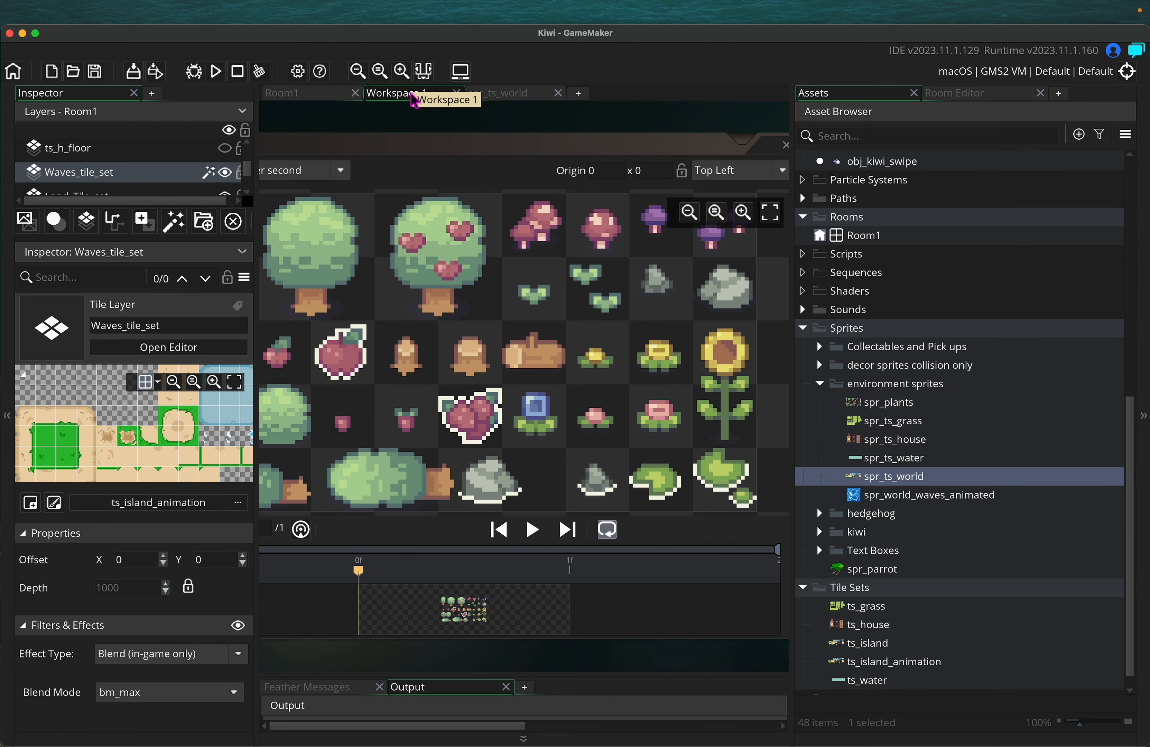
{"action": "left_click", "coordinate": [318, 97]}
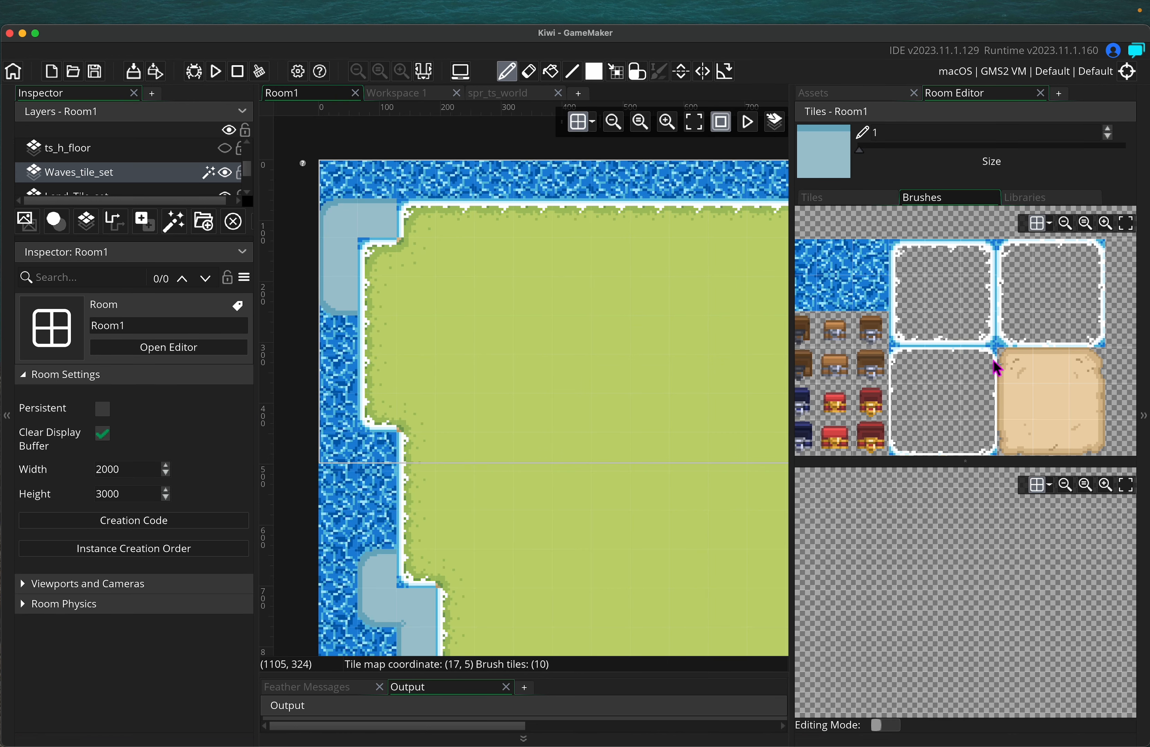
Enlarge the layer list and make the Instances layer visible across the whole island in Room1.
{"action": "middle_click_drag", "start_coordinate": [544, 440], "coordinate": [480, 405]}
{"action": "scroll", "coordinate": [479, 404], "scroll_direction": "down", "scroll_amount": 5}
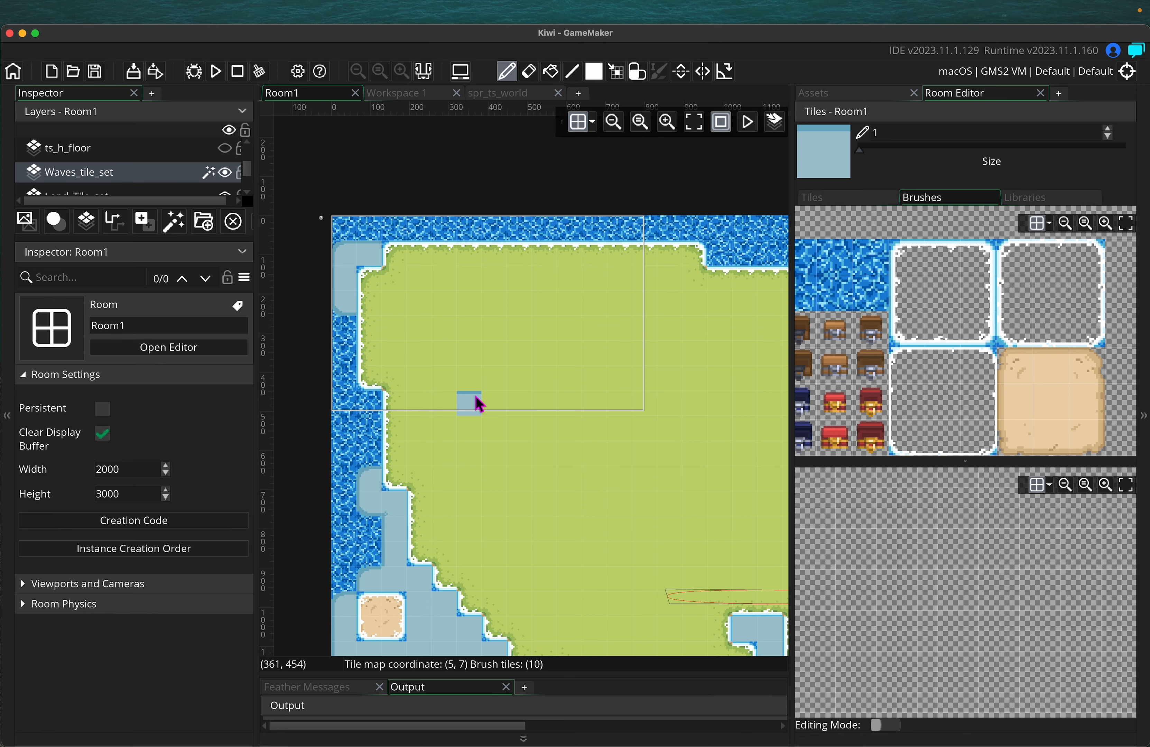
{"action": "scroll", "coordinate": [480, 405], "scroll_direction": "up", "scroll_amount": 2}
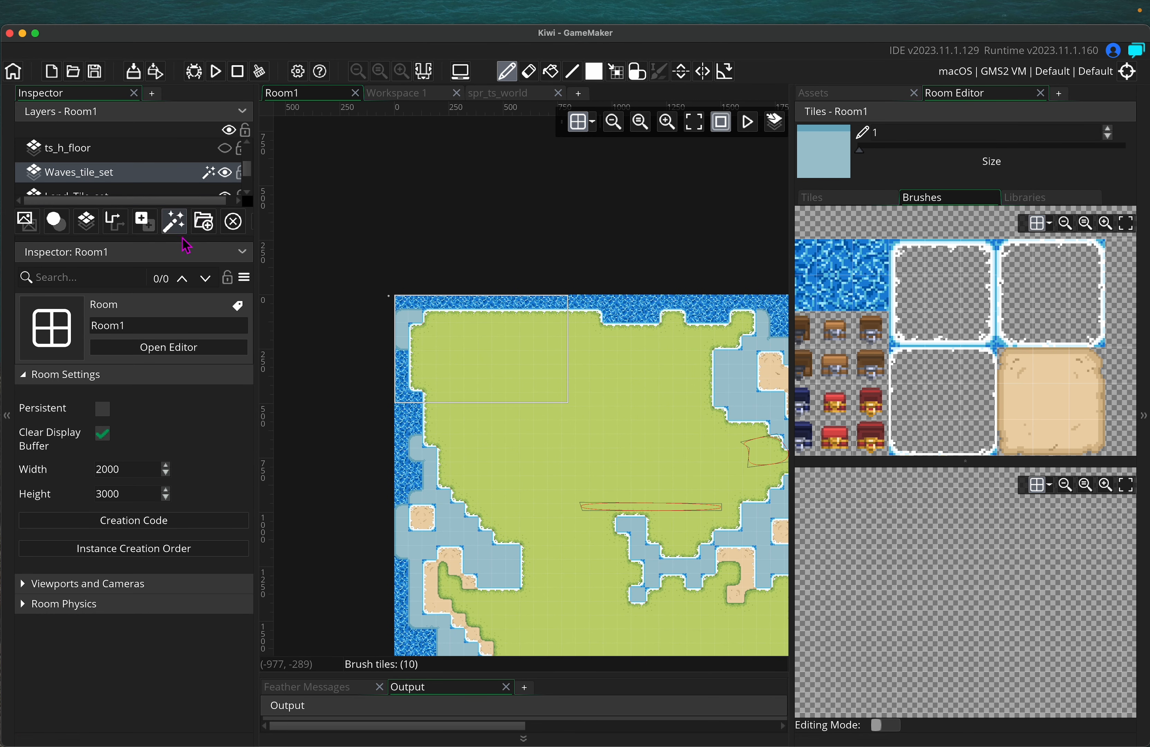
{"action": "left_click_drag", "start_coordinate": [186, 240], "coordinate": [183, 437]}
{"action": "scroll", "coordinate": [160, 211], "scroll_direction": "up", "scroll_amount": 4}
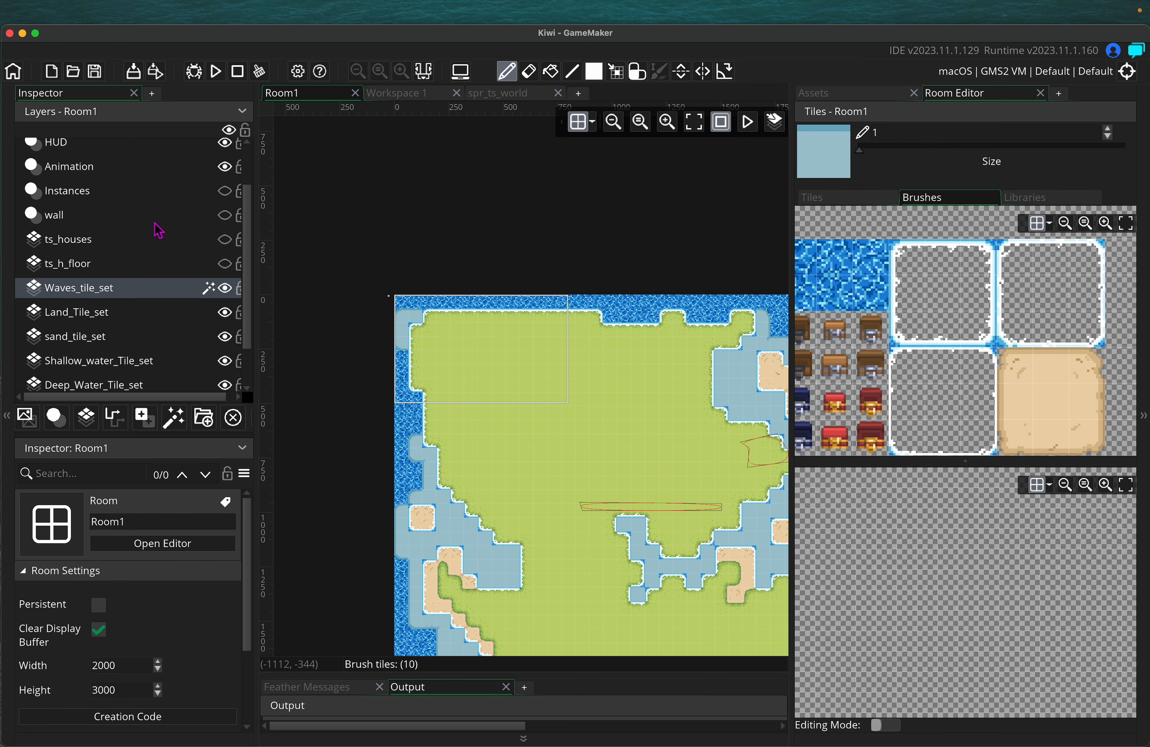
{"action": "scroll", "coordinate": [135, 277], "scroll_direction": "down", "scroll_amount": 1}
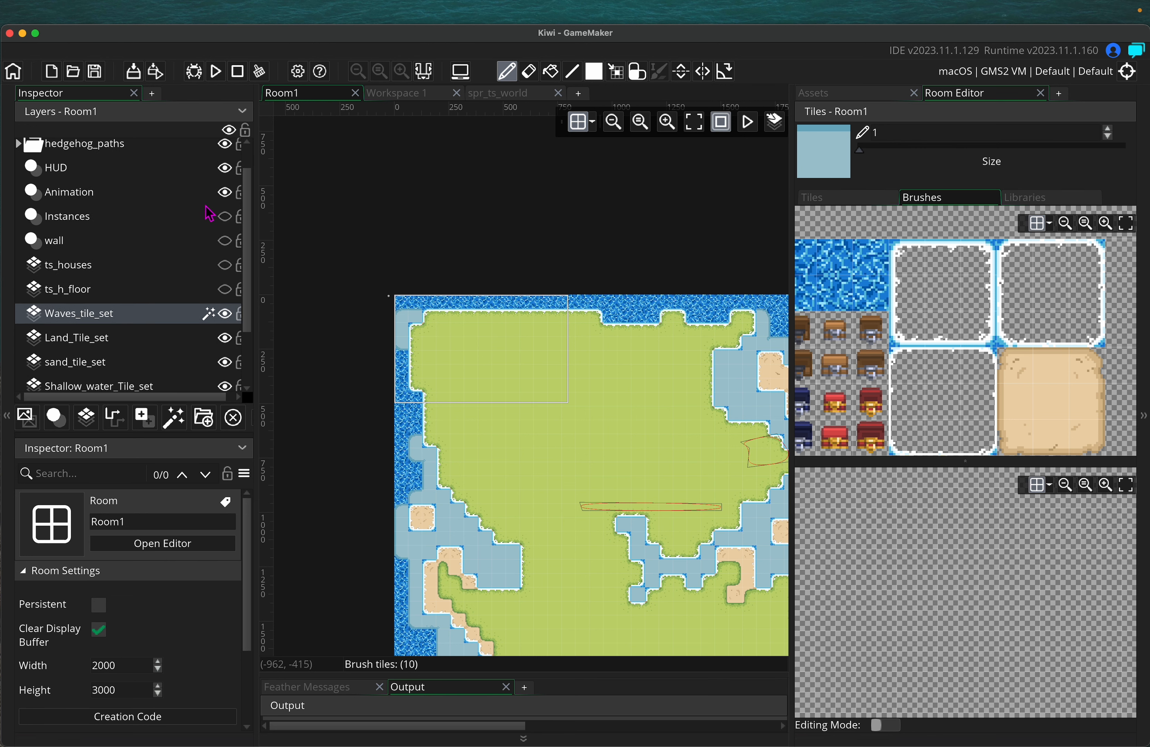
{"action": "left_click", "coordinate": [227, 219]}
{"action": "middle_click_drag", "start_coordinate": [525, 355], "coordinate": [444, 257]}
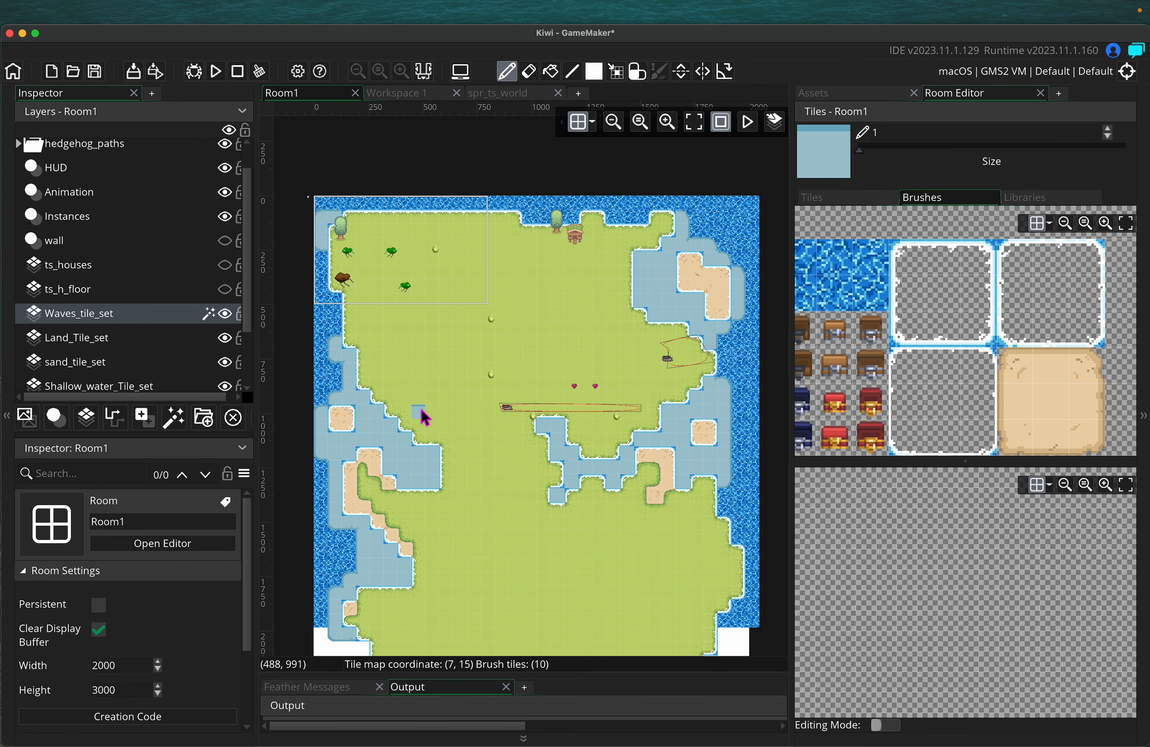